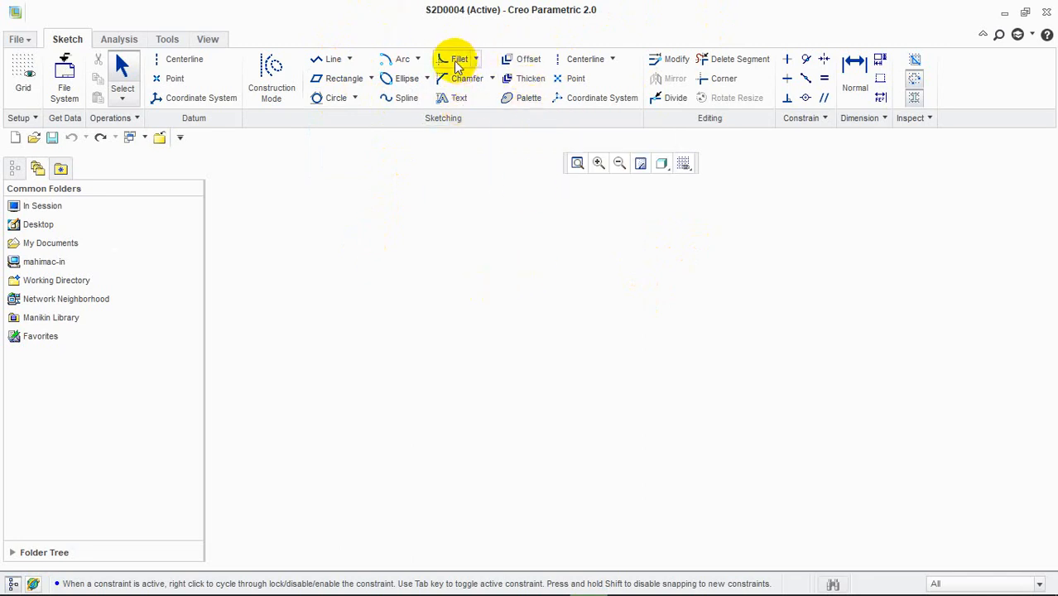
{"action": "left_click", "coordinate": [476, 60]}
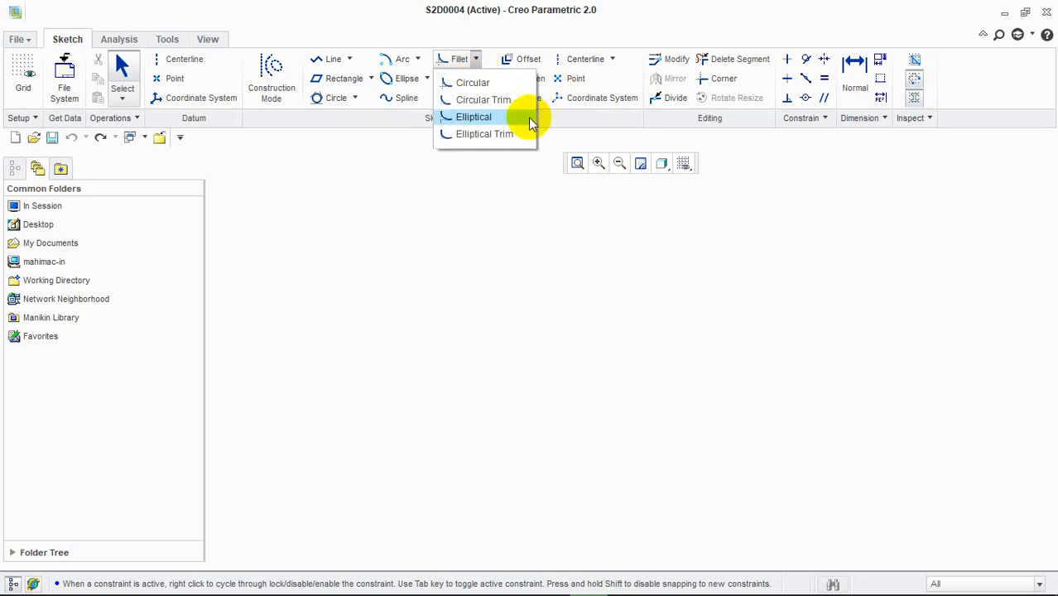
{"action": "left_click", "coordinate": [498, 180]}
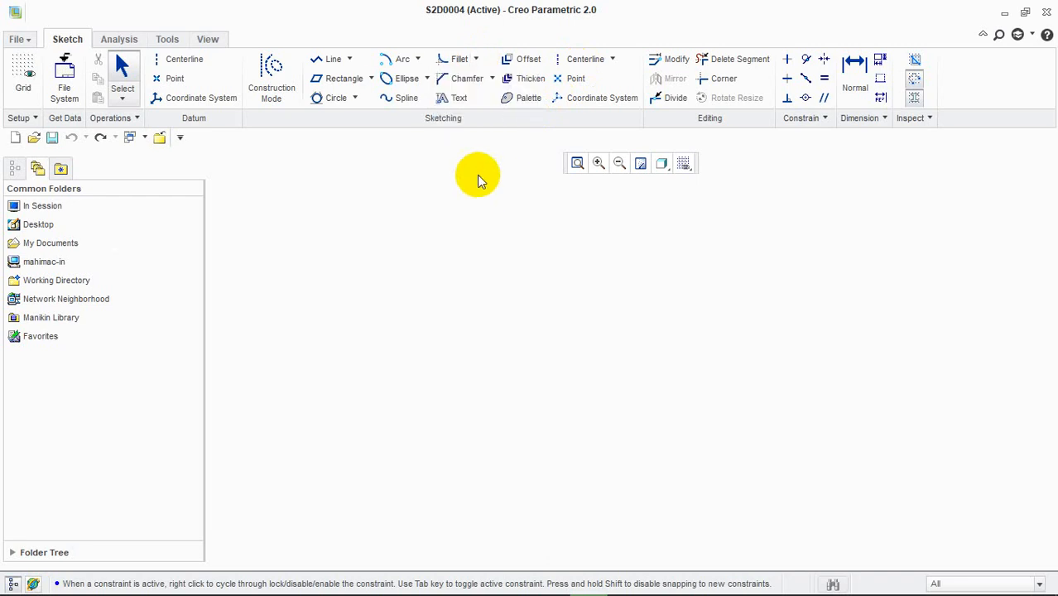
Step: Sketch a corner rectangle about 79 wide and 43 high in the middle of the drawing area
{"action": "left_click", "coordinate": [340, 79]}
{"action": "left_click", "coordinate": [439, 264]}
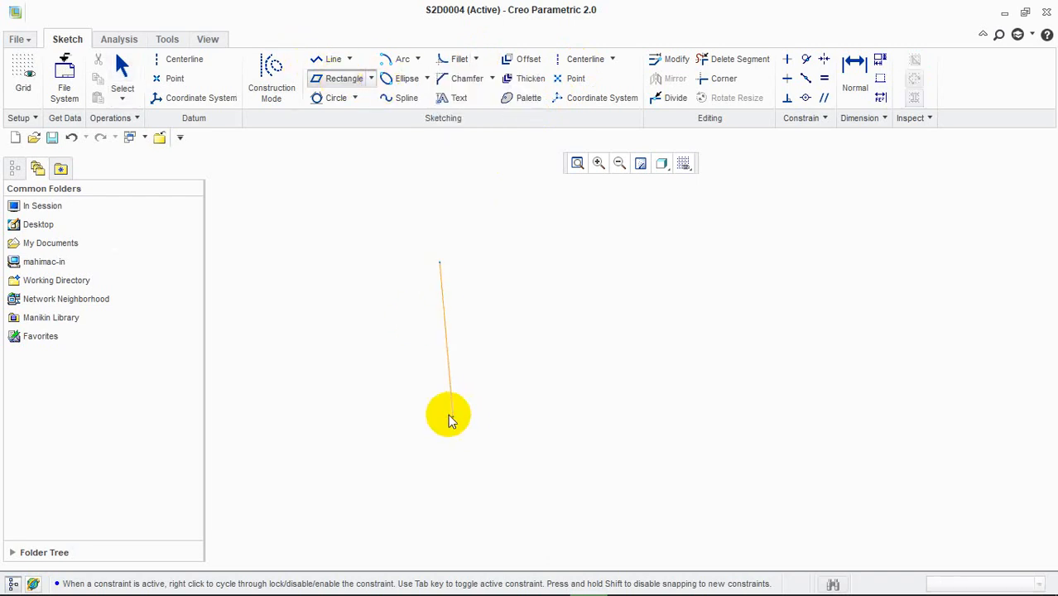
{"action": "left_click", "coordinate": [370, 79]}
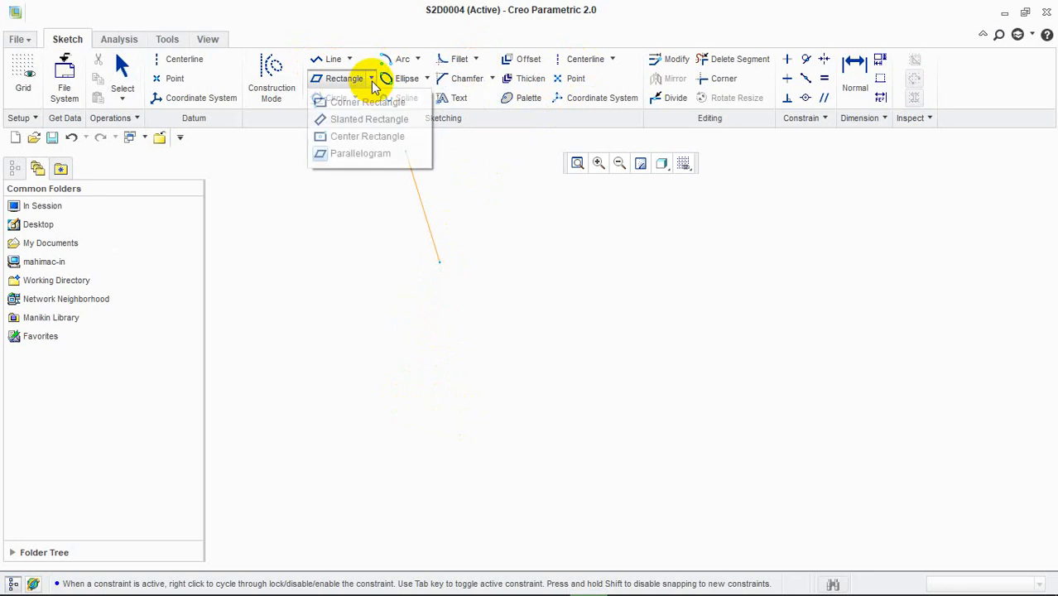
{"action": "left_click", "coordinate": [368, 102]}
{"action": "left_click", "coordinate": [462, 264]}
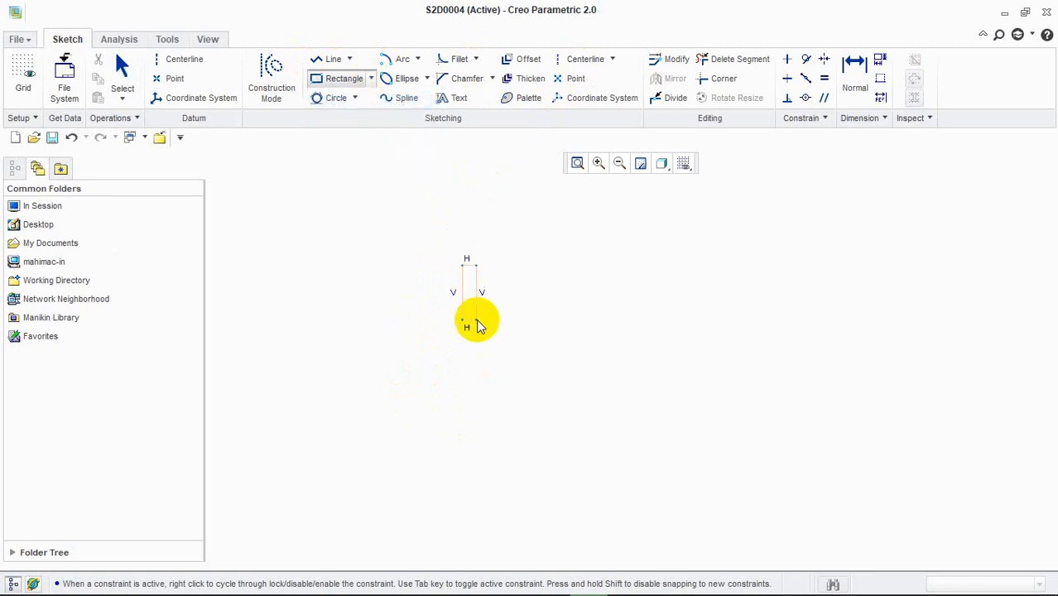
{"action": "left_click", "coordinate": [668, 376]}
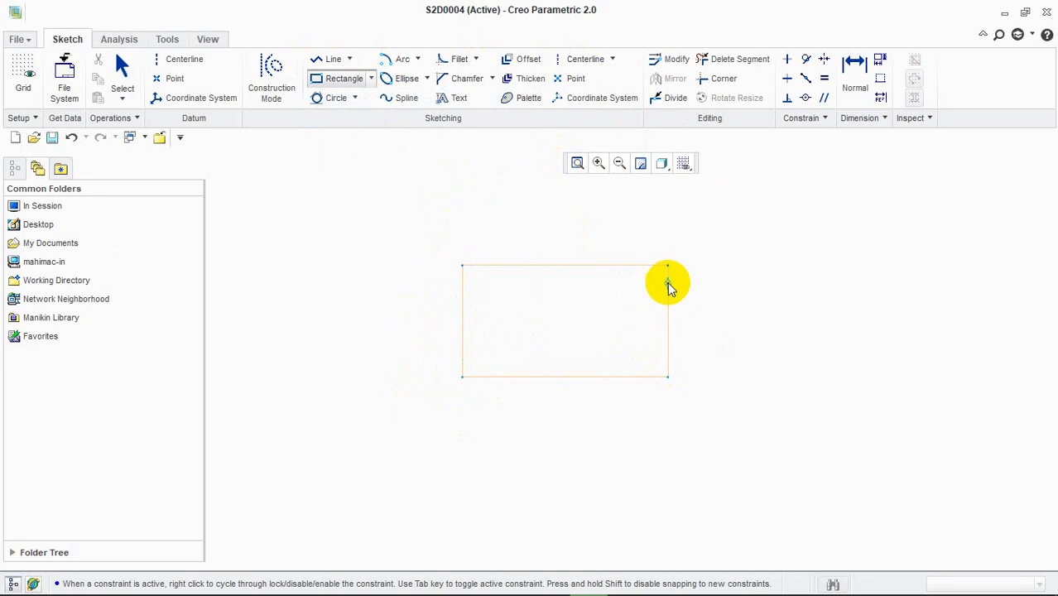
Step: Round the rectangle's upper-right corner with a Circular fillet of about 5 radius, keeping the construction lines to the original corner
{"action": "scroll", "coordinate": [666, 277], "scroll_direction": "down", "scroll_amount": 4}
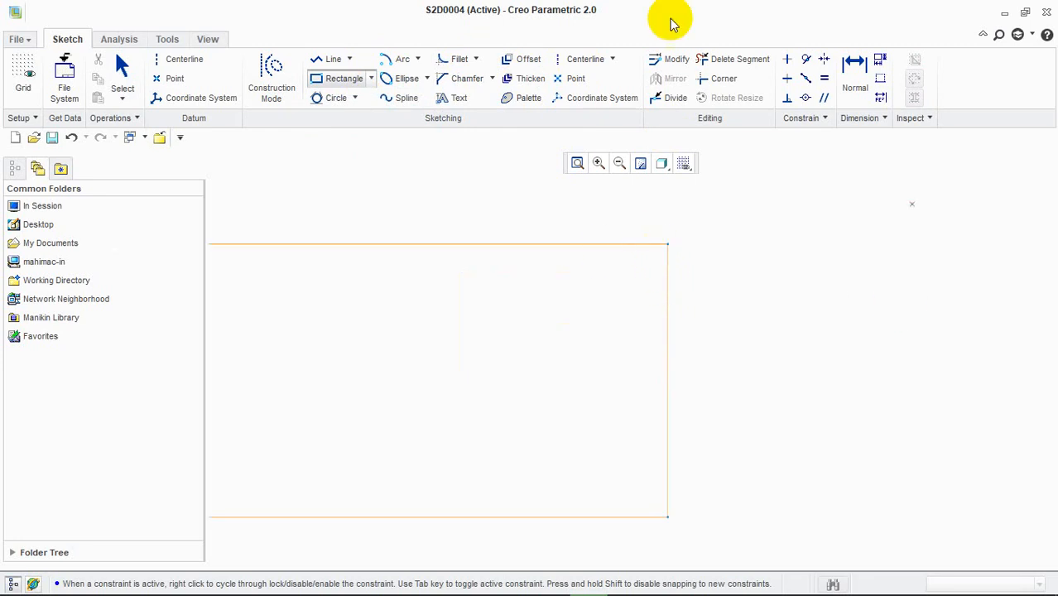
{"action": "left_click", "coordinate": [476, 58]}
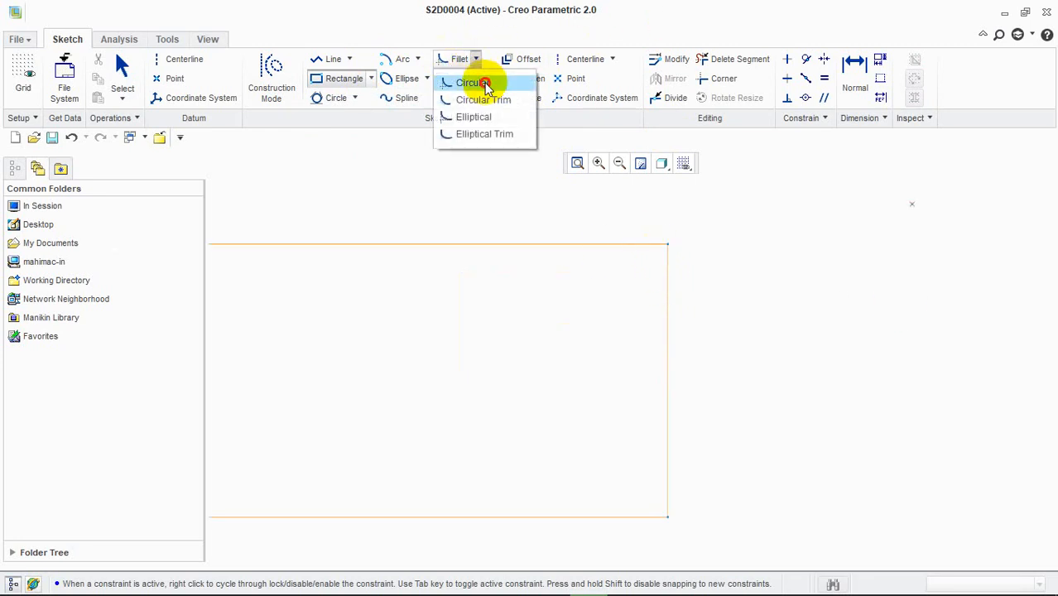
{"action": "left_click", "coordinate": [485, 84]}
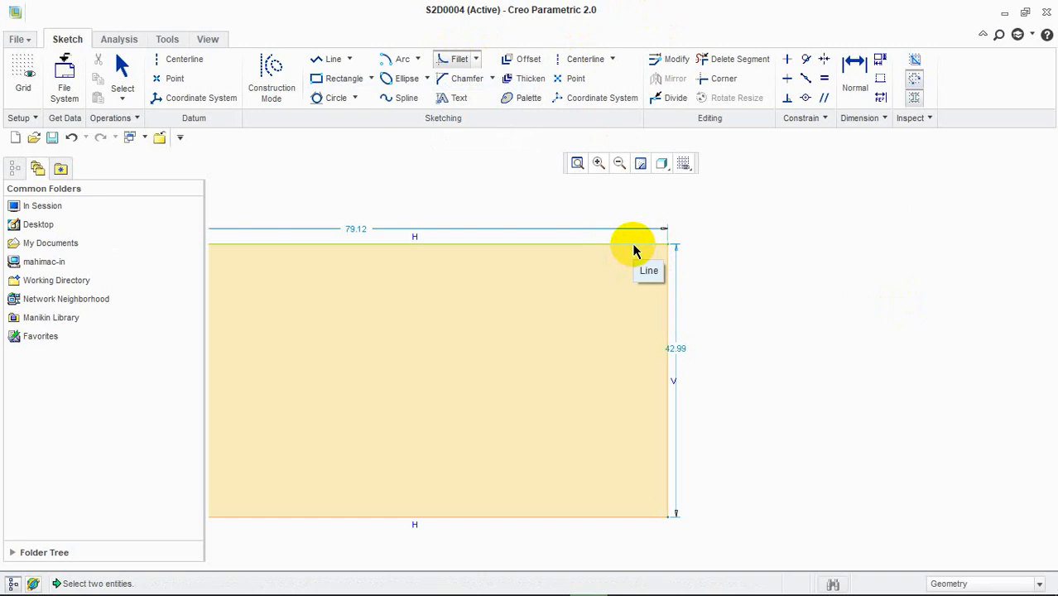
{"action": "left_click", "coordinate": [667, 279]}
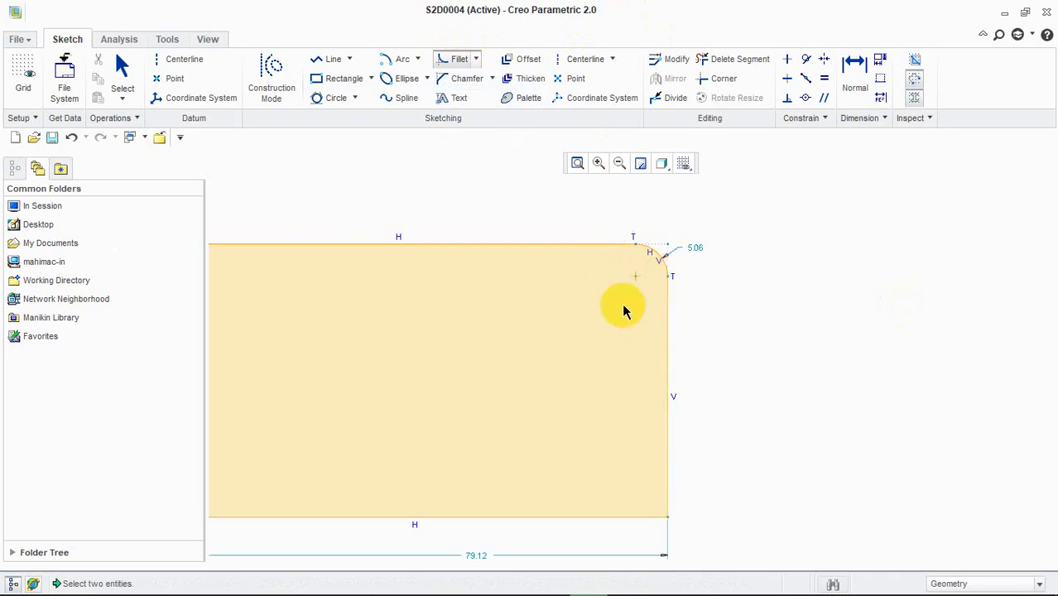
{"action": "scroll", "coordinate": [662, 273], "scroll_direction": "up", "scroll_amount": 1}
{"action": "scroll", "coordinate": [665, 270], "scroll_direction": "down", "scroll_amount": 3}
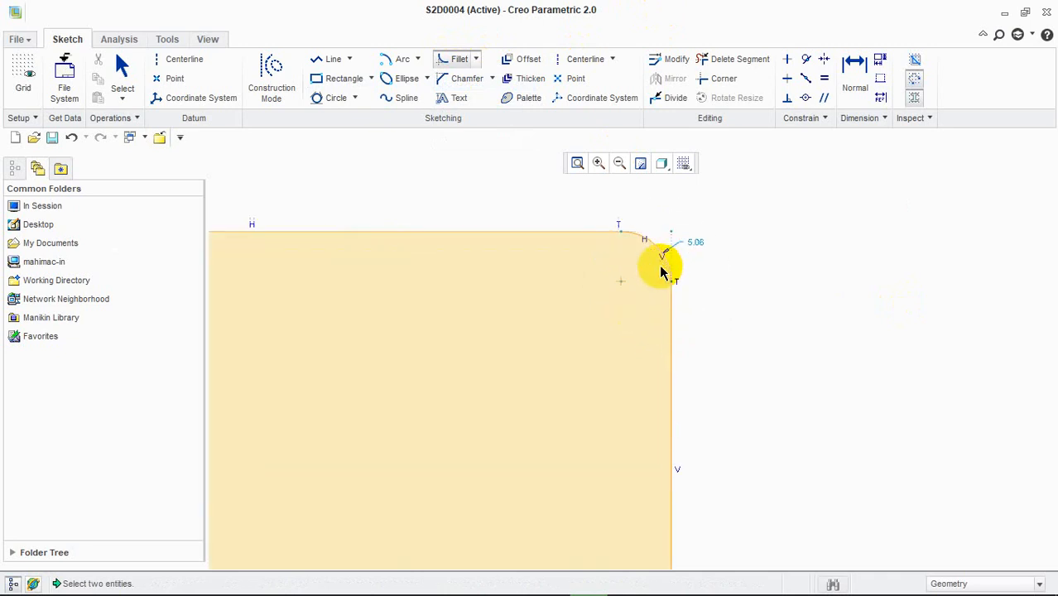
Step: Round the rectangle's upper-left corner with a Circular Trim fillet of about 4 radius
{"action": "left_click", "coordinate": [476, 58]}
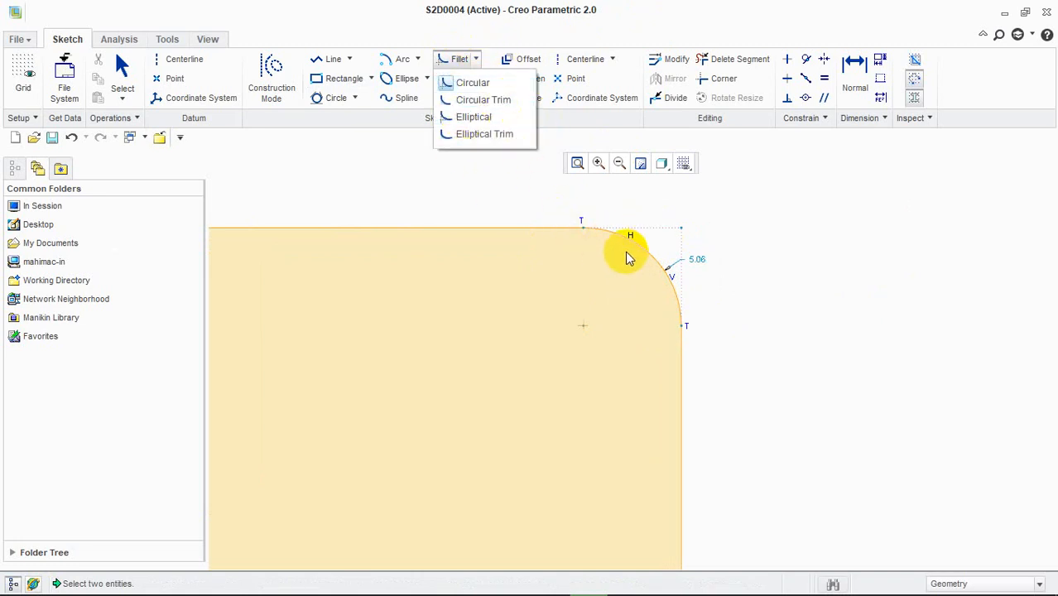
{"action": "left_click", "coordinate": [490, 100]}
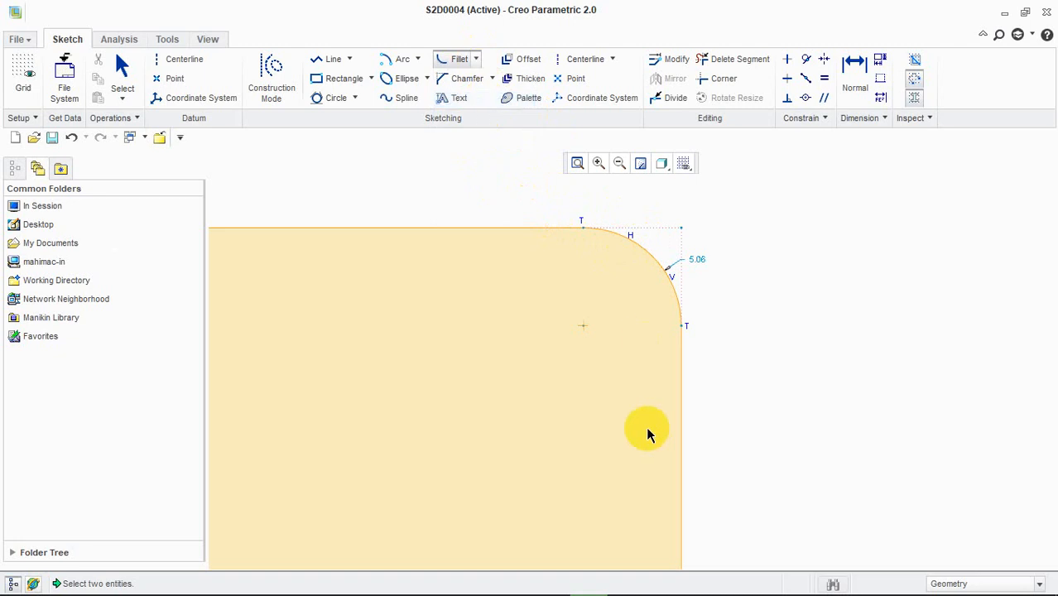
{"action": "scroll", "coordinate": [646, 427], "scroll_direction": "down", "scroll_amount": 2}
{"action": "scroll", "coordinate": [645, 427], "scroll_direction": "up", "scroll_amount": 2}
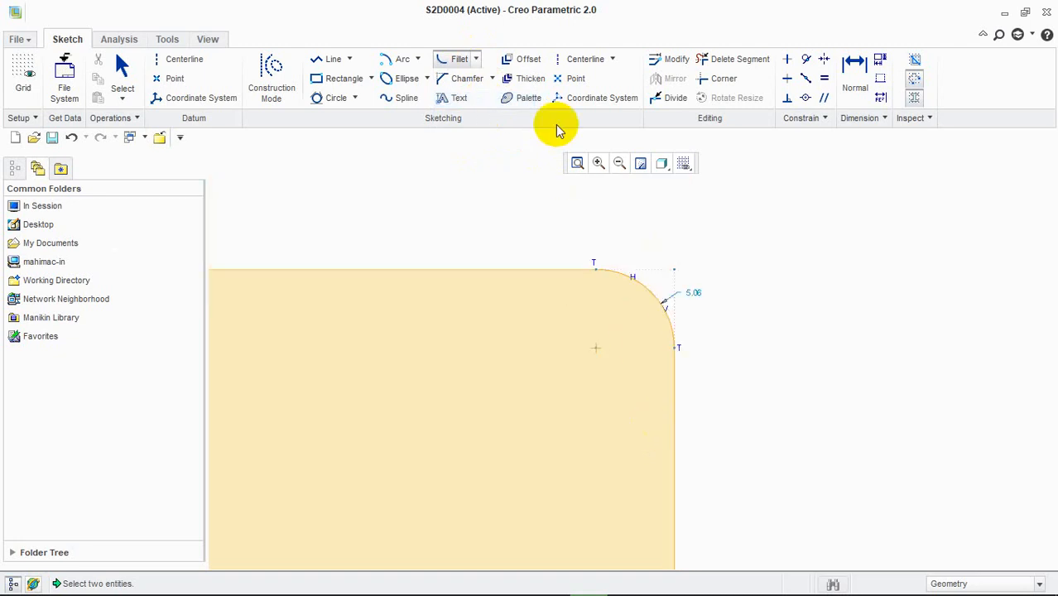
{"action": "left_click", "coordinate": [577, 163]}
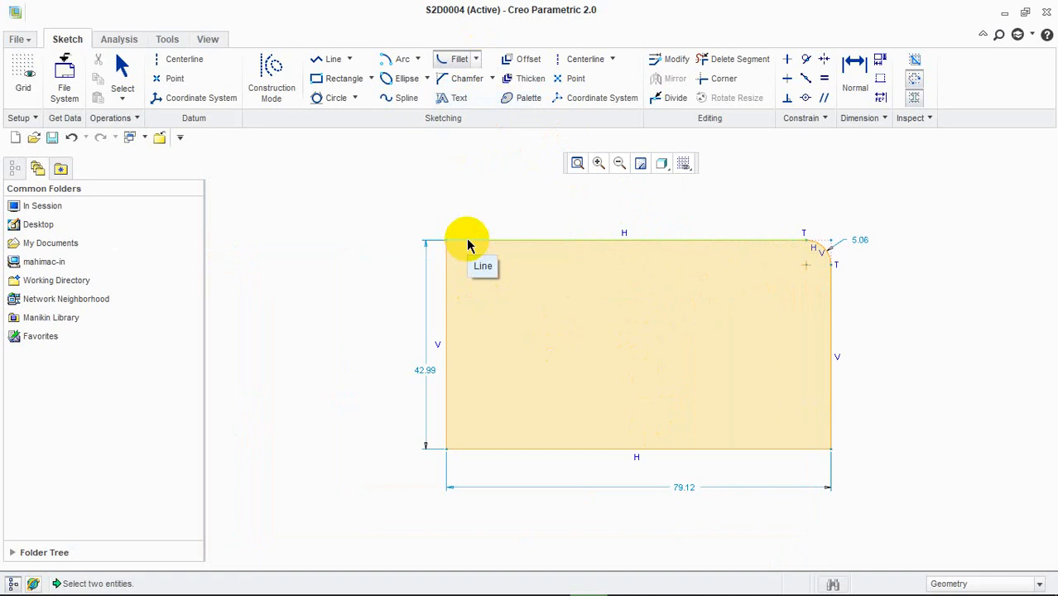
{"action": "left_click", "coordinate": [466, 239]}
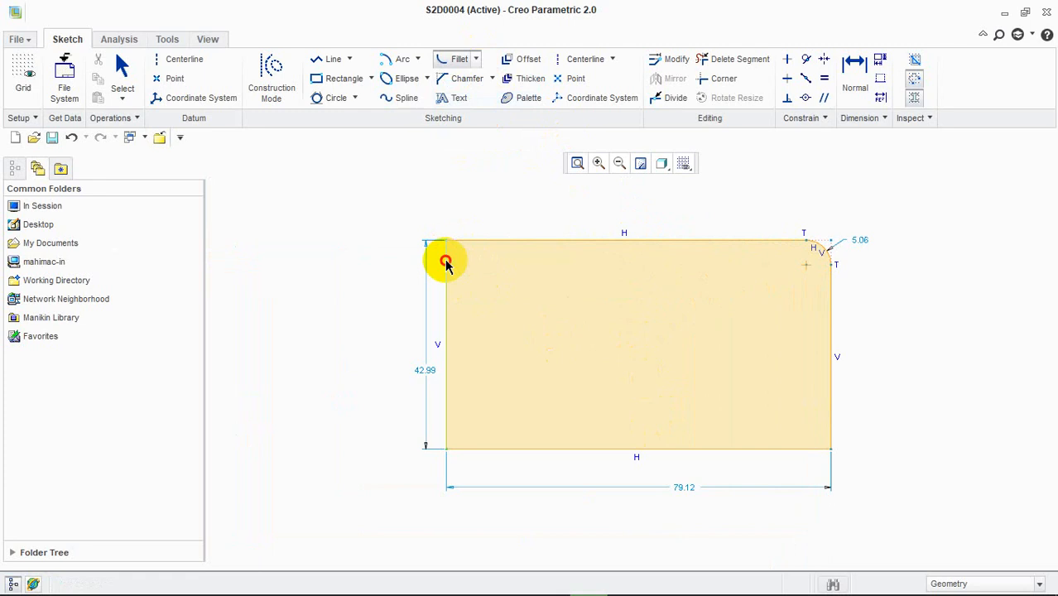
{"action": "left_click", "coordinate": [445, 261]}
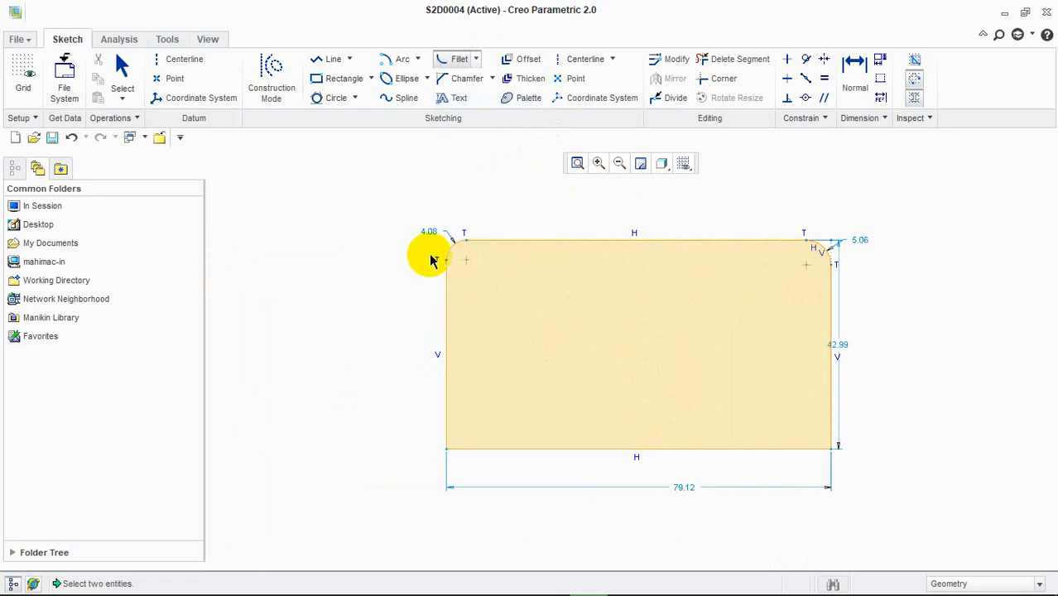
Step: Examine the two upper corners up close to compare the Circular Trim fillet with the Circular fillet
{"action": "scroll", "coordinate": [438, 261], "scroll_direction": "up", "scroll_amount": 2}
{"action": "scroll", "coordinate": [439, 260], "scroll_direction": "down", "scroll_amount": 4}
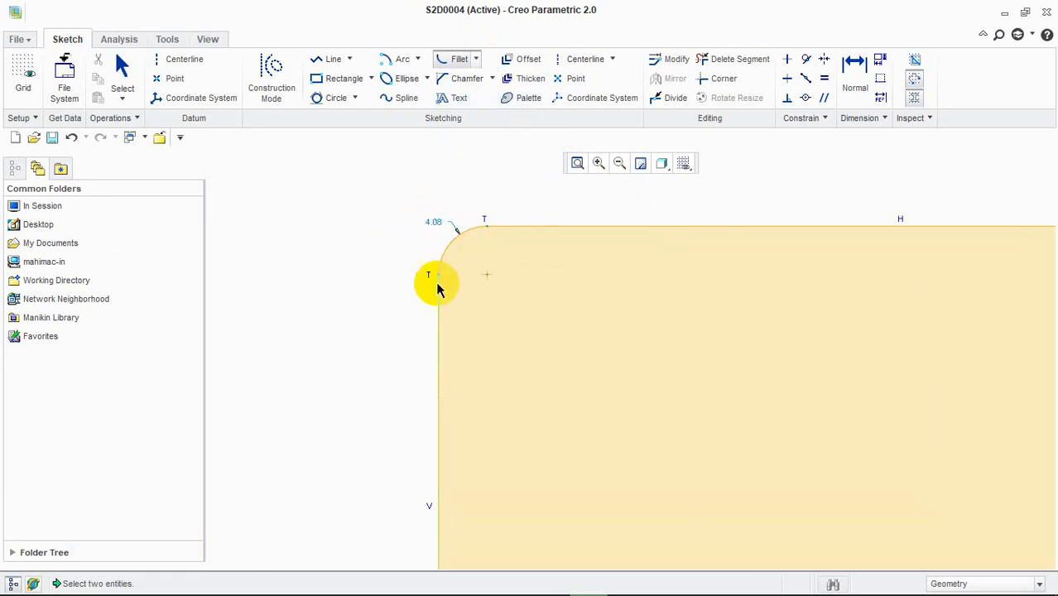
{"action": "scroll", "coordinate": [888, 290], "scroll_direction": "up", "scroll_amount": 1}
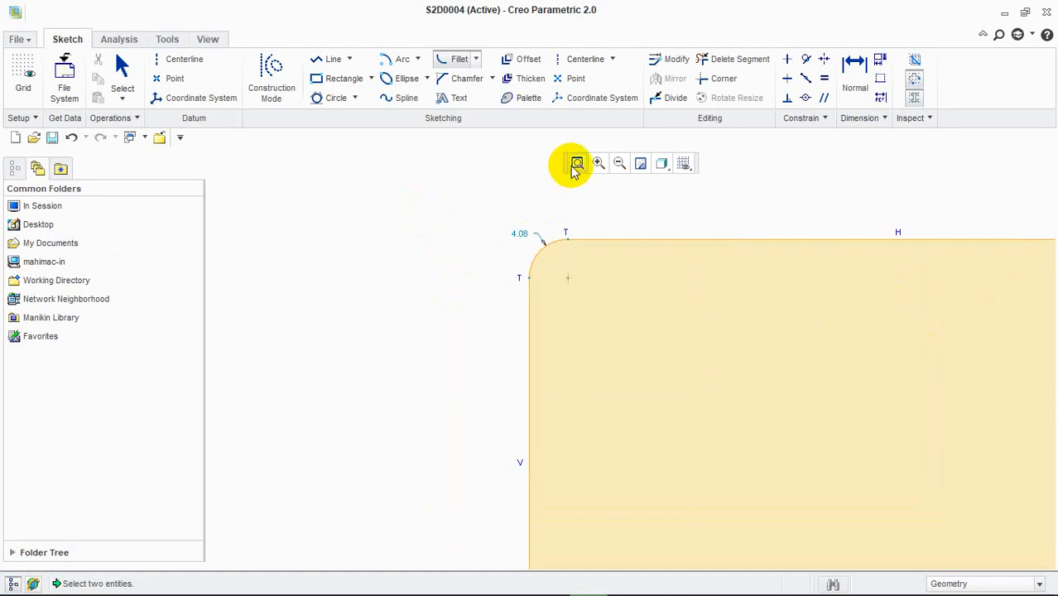
{"action": "left_click", "coordinate": [577, 163]}
{"action": "scroll", "coordinate": [821, 248], "scroll_direction": "up", "scroll_amount": 3}
{"action": "scroll", "coordinate": [897, 240], "scroll_direction": "down", "scroll_amount": 4}
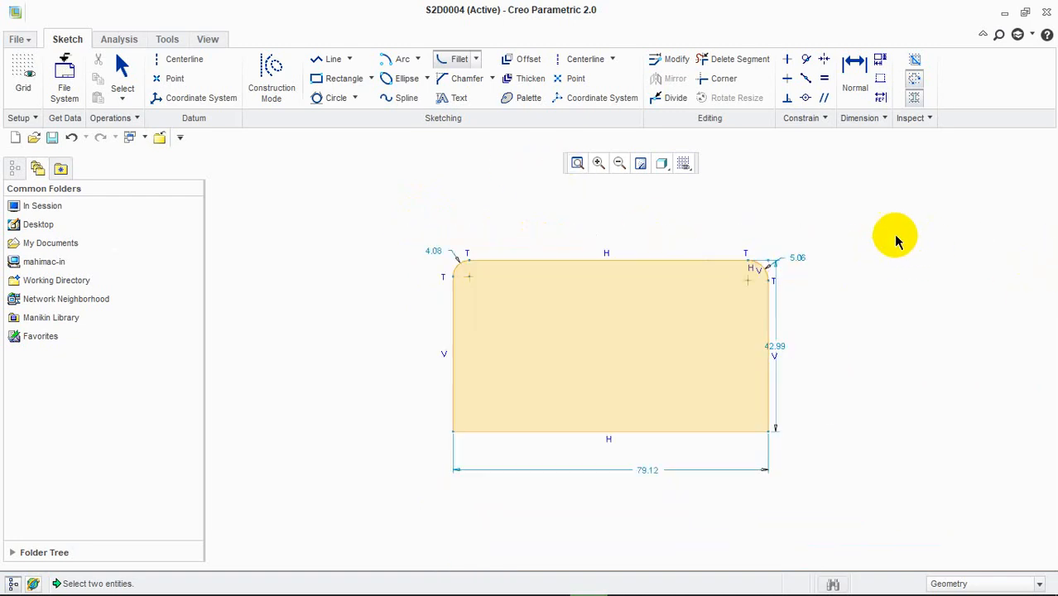
{"action": "scroll", "coordinate": [641, 302], "scroll_direction": "down", "scroll_amount": 1}
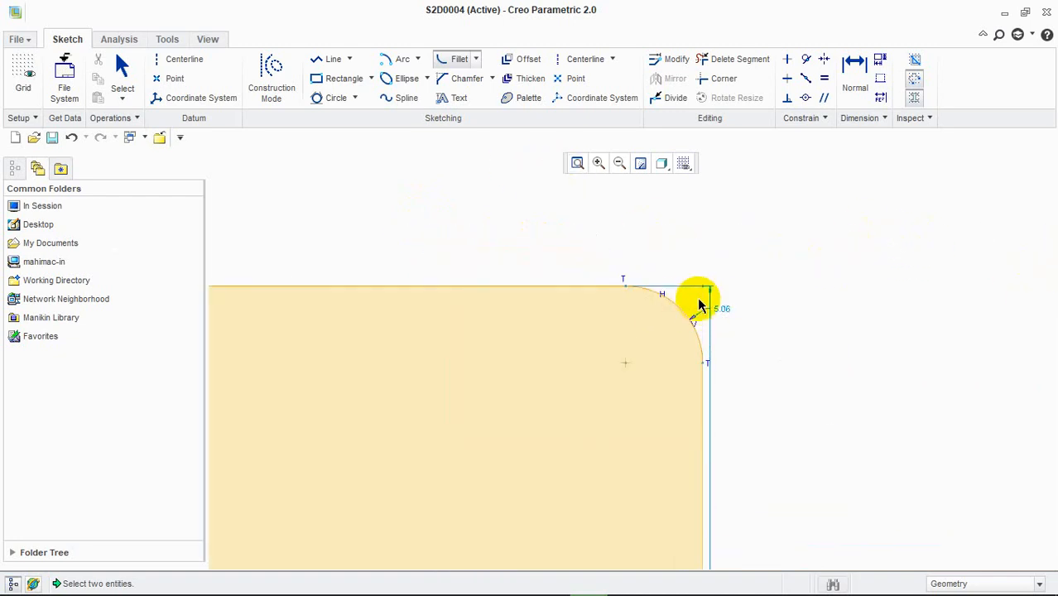
{"action": "scroll", "coordinate": [704, 309], "scroll_direction": "down", "scroll_amount": 3}
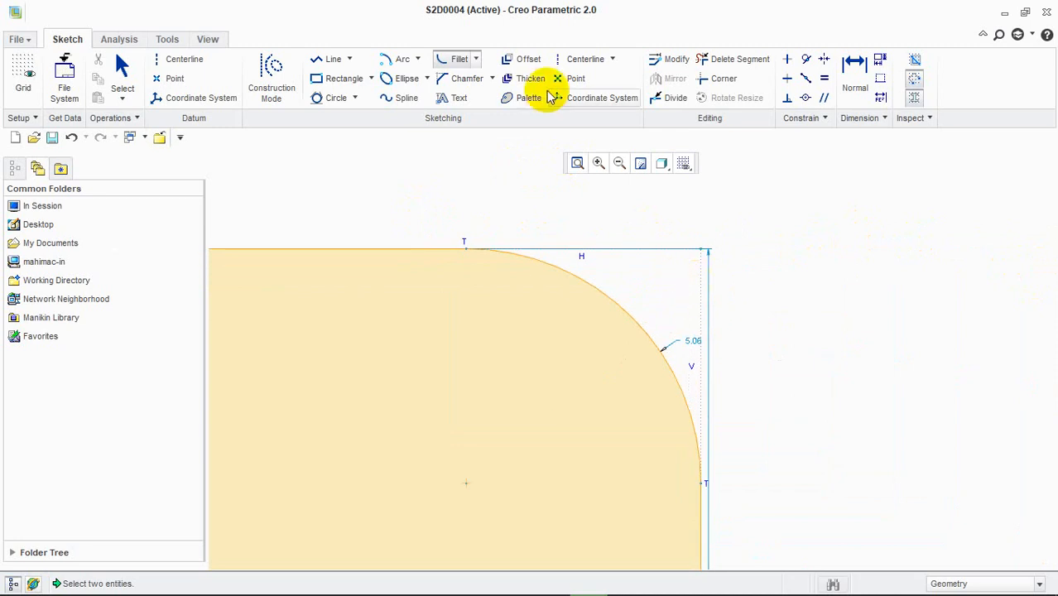
Step: Round the rectangle's lower-left corner with an Elliptical fillet about 2.8 wide and 1.8 high
{"action": "left_click", "coordinate": [475, 58]}
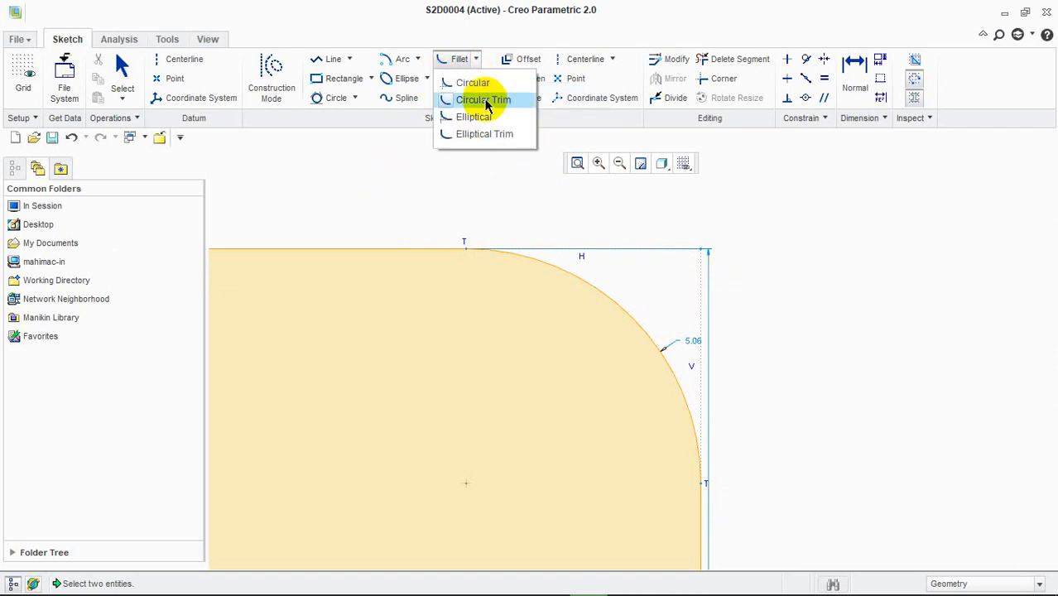
{"action": "left_click", "coordinate": [487, 101]}
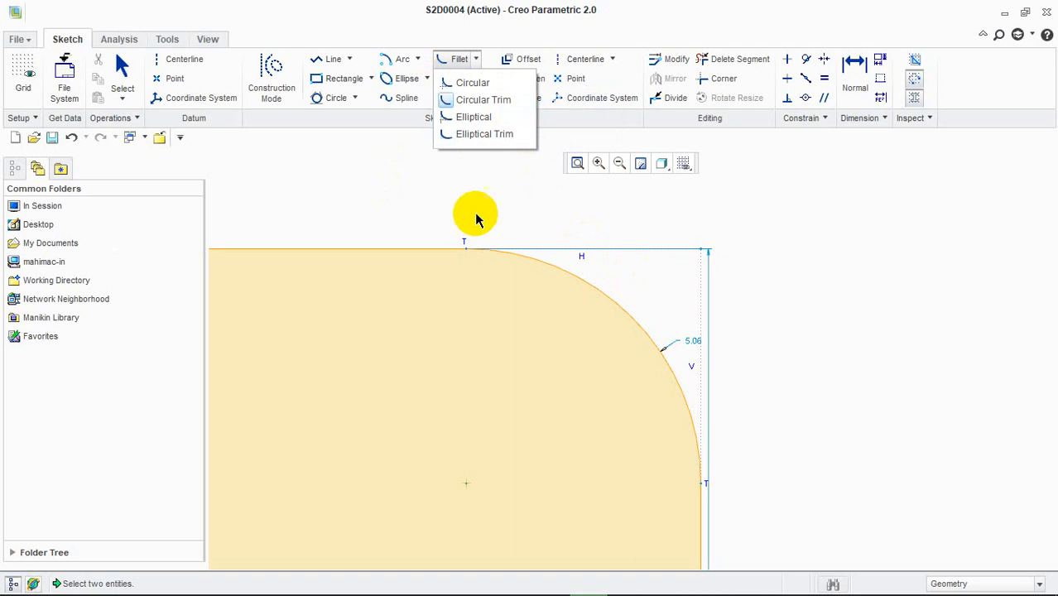
{"action": "left_click", "coordinate": [461, 124]}
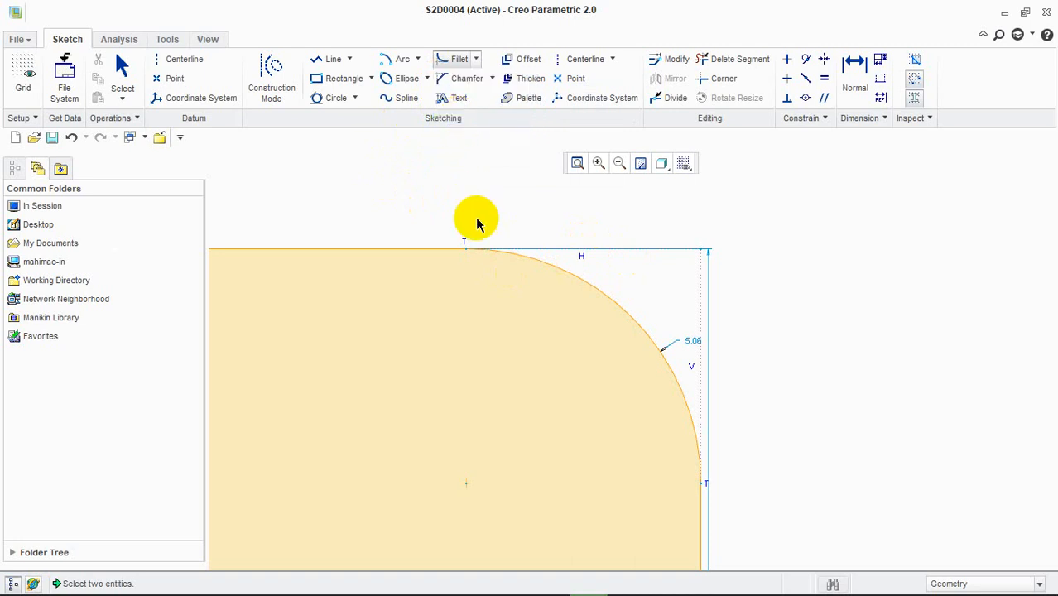
{"action": "scroll", "coordinate": [476, 249], "scroll_direction": "up", "scroll_amount": 3}
{"action": "scroll", "coordinate": [495, 362], "scroll_direction": "down", "scroll_amount": 5}
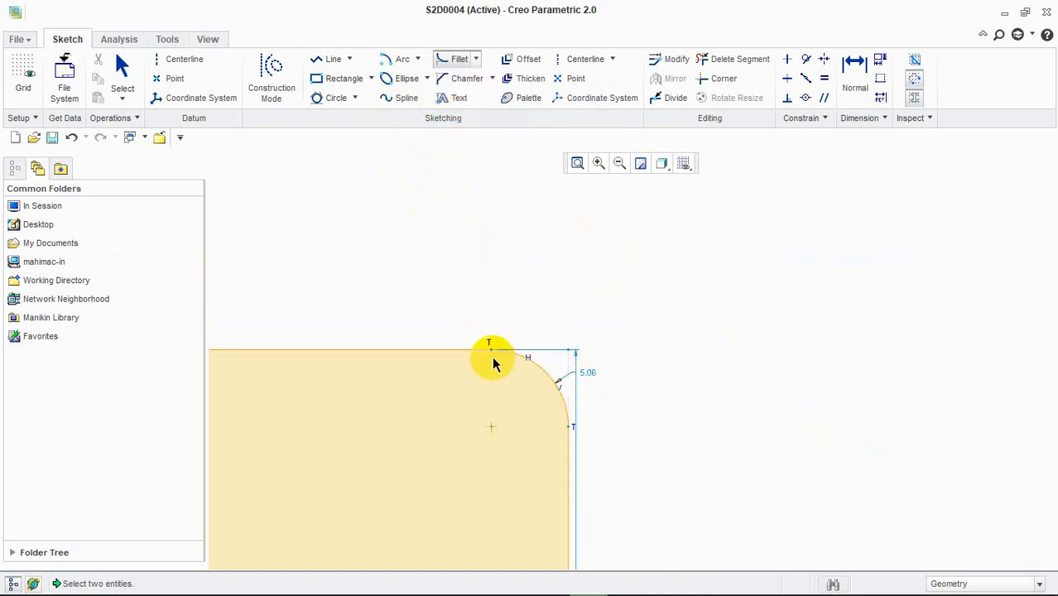
{"action": "left_click", "coordinate": [578, 164]}
{"action": "left_click", "coordinate": [475, 59]}
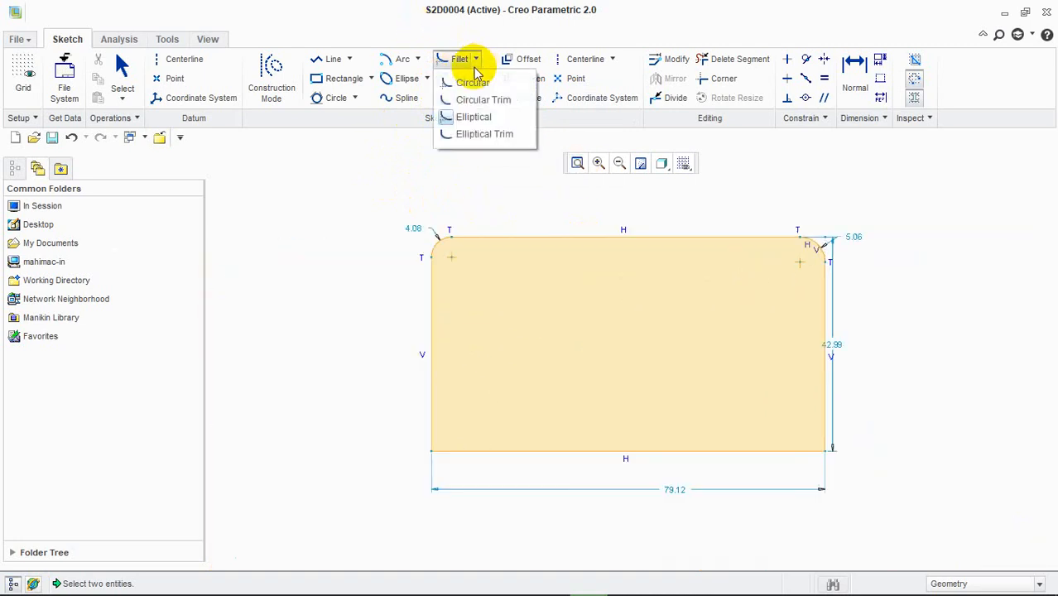
{"action": "left_click", "coordinate": [486, 124]}
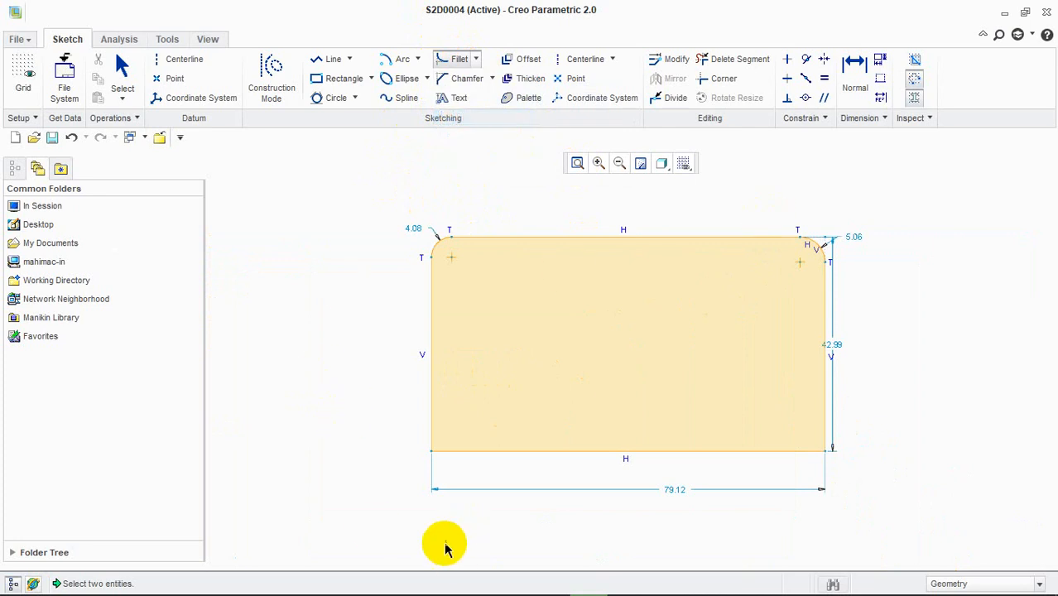
{"action": "scroll", "coordinate": [443, 546], "scroll_direction": "up", "scroll_amount": 3}
{"action": "scroll", "coordinate": [405, 422], "scroll_direction": "up", "scroll_amount": 2}
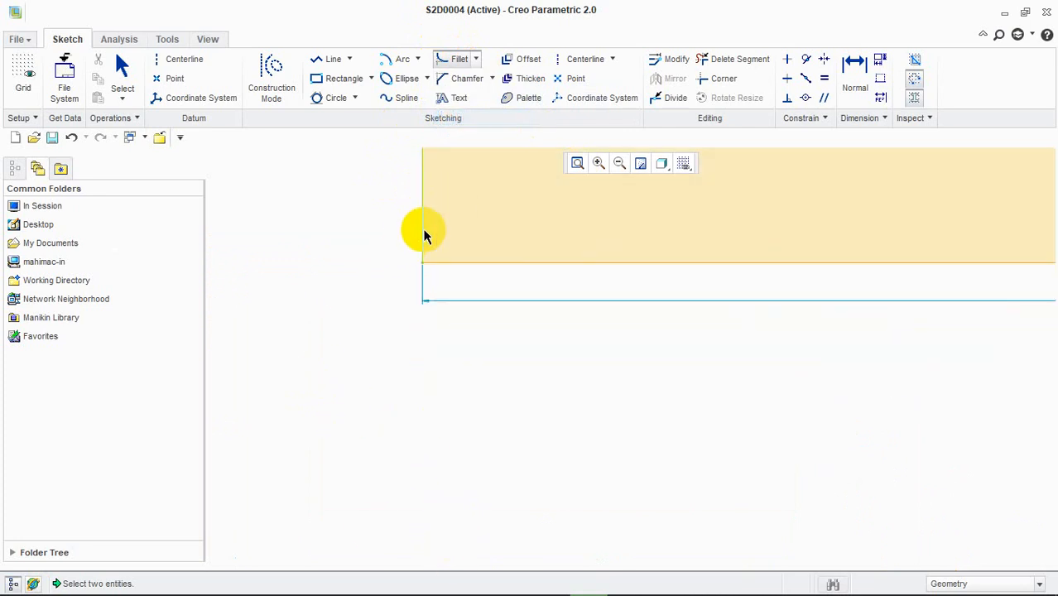
{"action": "left_click", "coordinate": [477, 266]}
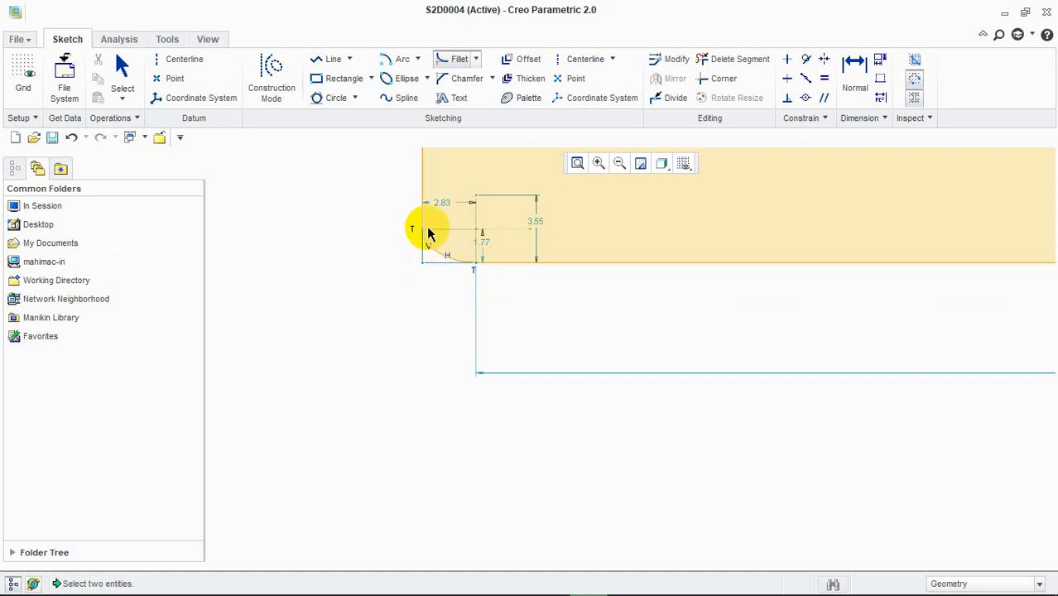
{"action": "scroll", "coordinate": [424, 272], "scroll_direction": "up", "scroll_amount": 5}
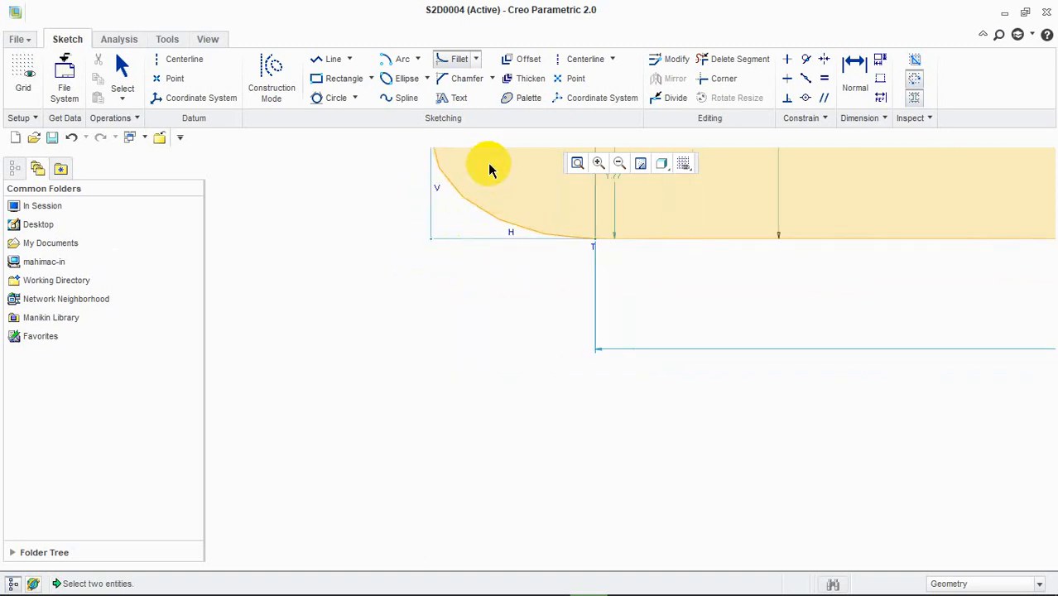
{"action": "scroll", "coordinate": [497, 169], "scroll_direction": "up", "scroll_amount": 2}
{"action": "scroll", "coordinate": [561, 156], "scroll_direction": "down", "scroll_amount": 2}
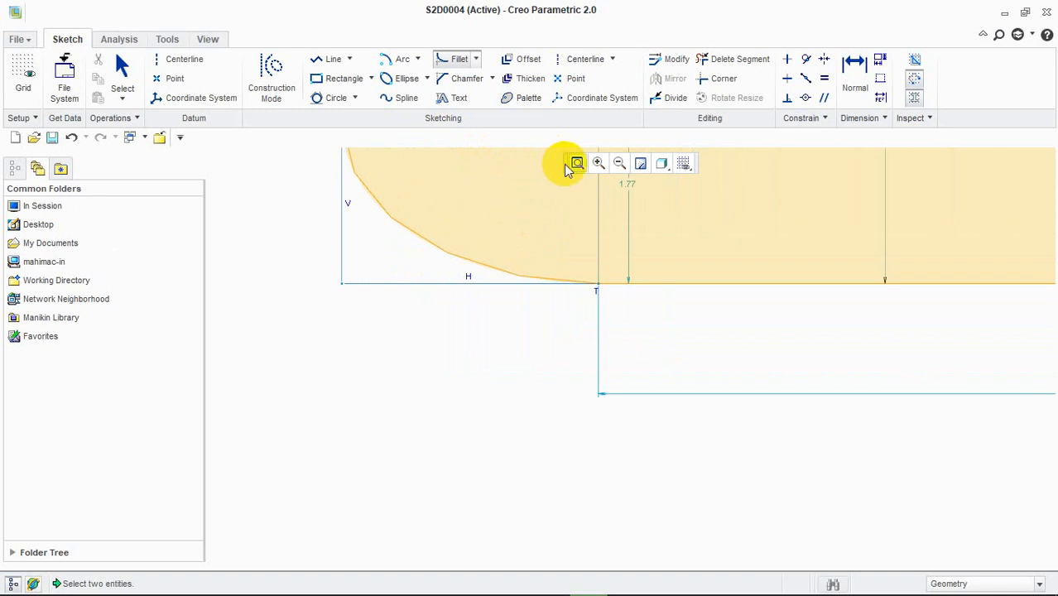
{"action": "left_click", "coordinate": [577, 163]}
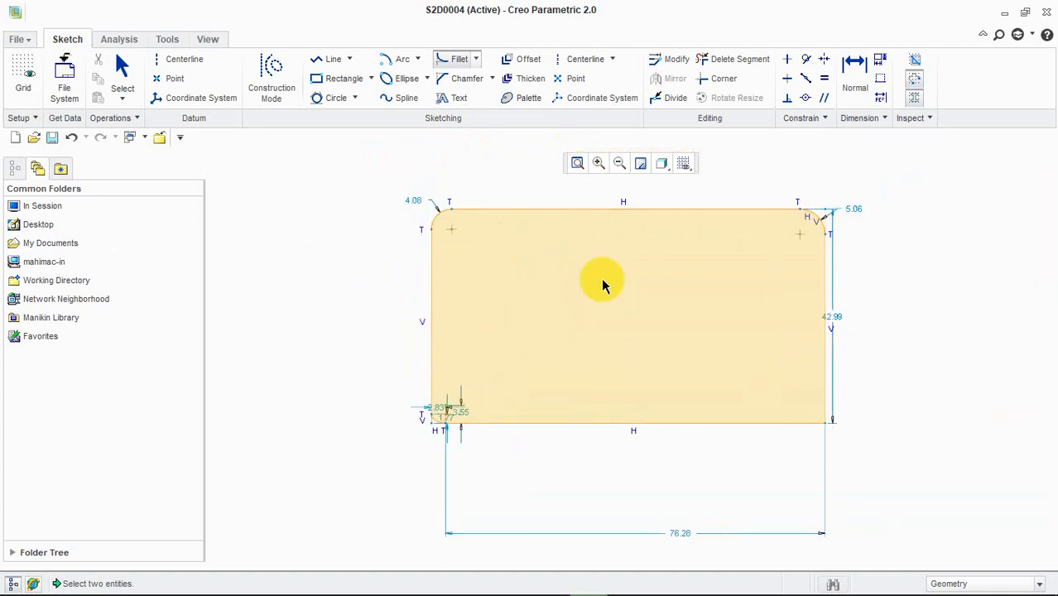
{"action": "left_click", "coordinate": [476, 58]}
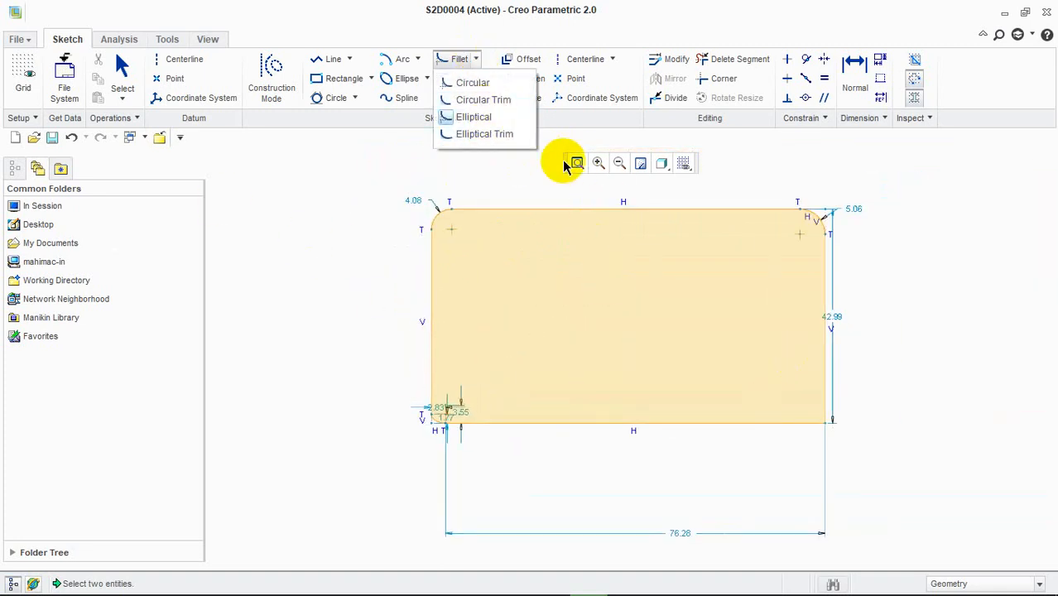
{"action": "left_click", "coordinate": [407, 190]}
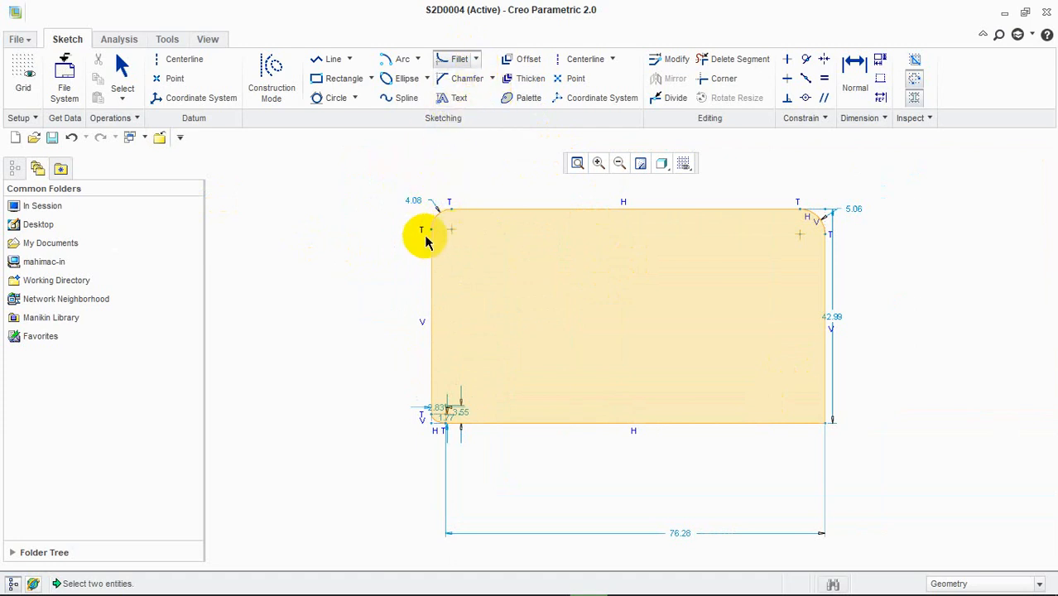
Step: Undo the corner fillets and the rectangle to empty the sketch
{"action": "scroll", "coordinate": [425, 236], "scroll_direction": "up", "scroll_amount": 3}
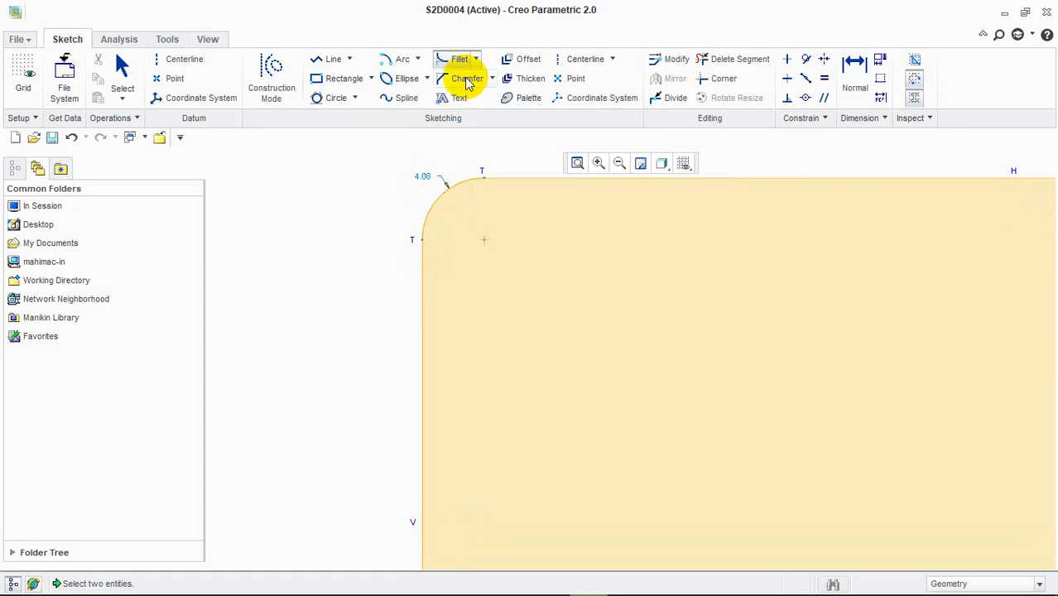
{"action": "left_click", "coordinate": [492, 79]}
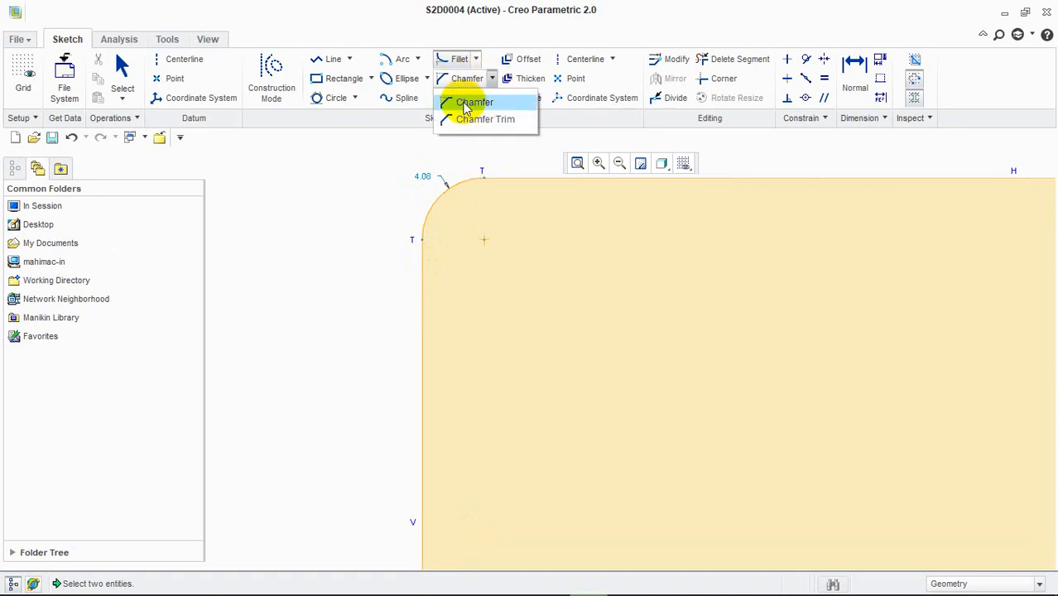
{"action": "left_click", "coordinate": [418, 169]}
{"action": "middle_click", "coordinate": [380, 178]}
{"action": "key", "text": "ctrl+z"}
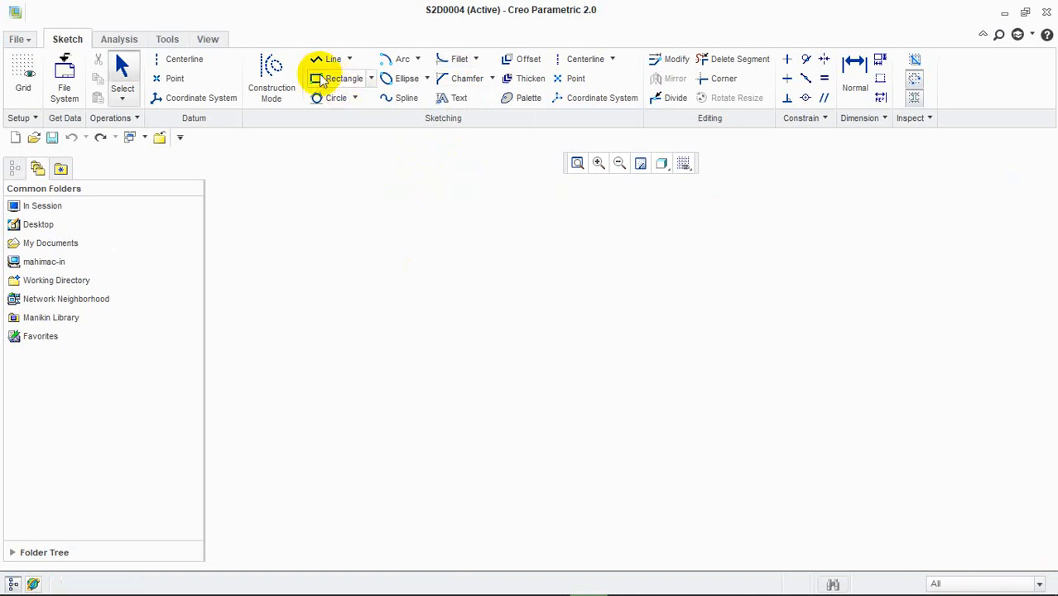
Step: Sketch a new corner rectangle about 21.75 wide and 12.76 high, filling most of the view
{"action": "left_click", "coordinate": [351, 79]}
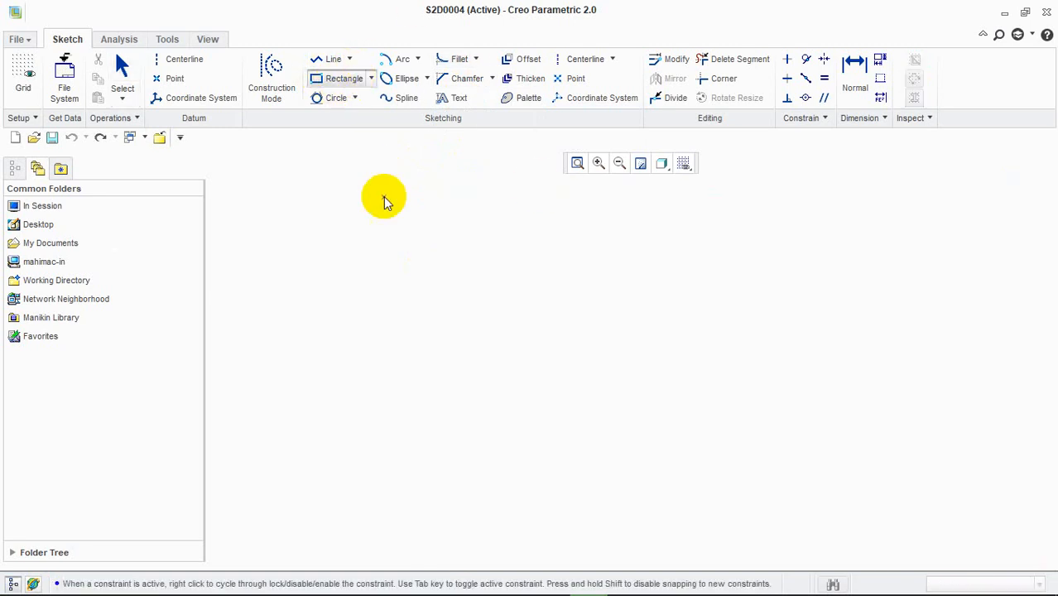
{"action": "left_click", "coordinate": [378, 242]}
{"action": "left_click", "coordinate": [709, 435]}
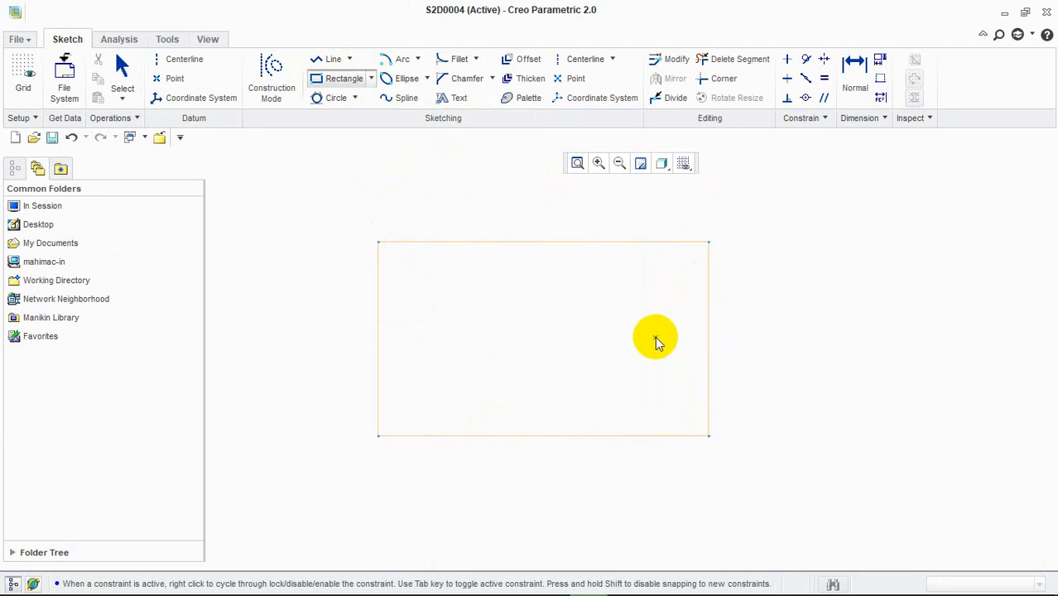
{"action": "left_click", "coordinate": [598, 163]}
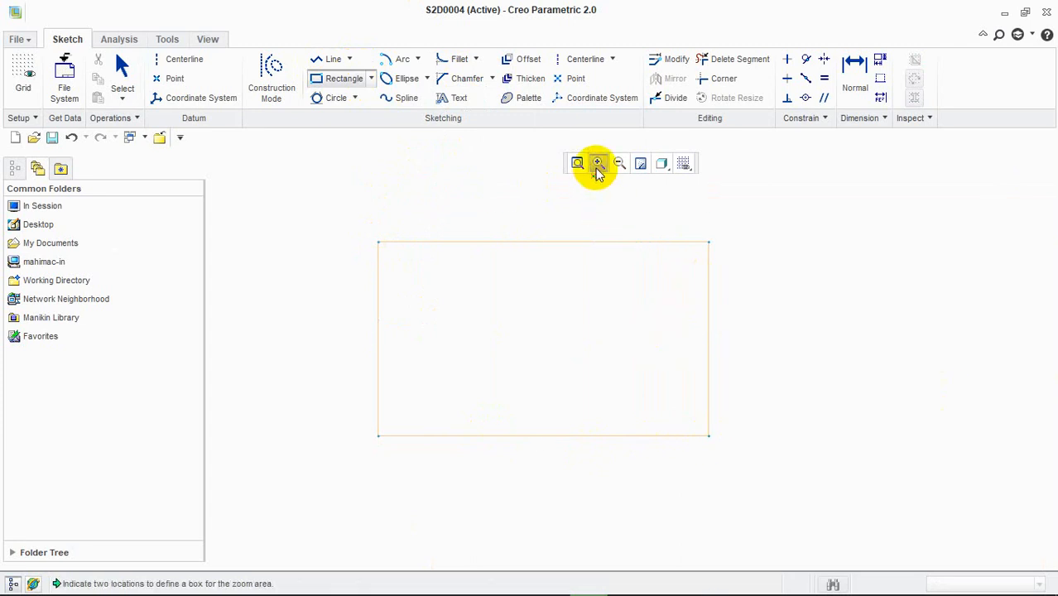
{"action": "scroll", "coordinate": [449, 309], "scroll_direction": "up", "scroll_amount": 1}
{"action": "left_click", "coordinate": [364, 224]}
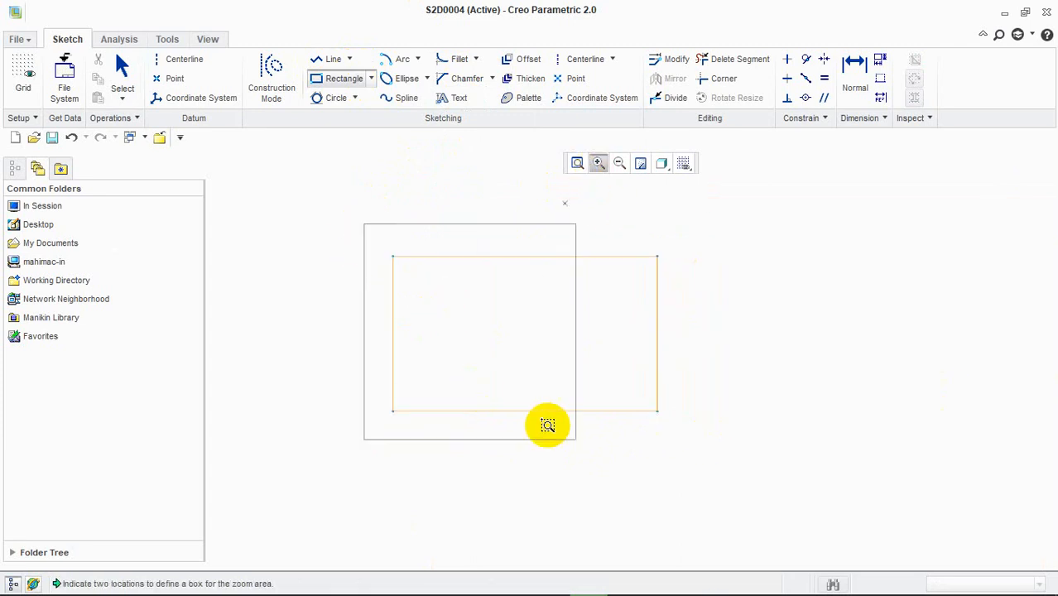
{"action": "left_click", "coordinate": [741, 491]}
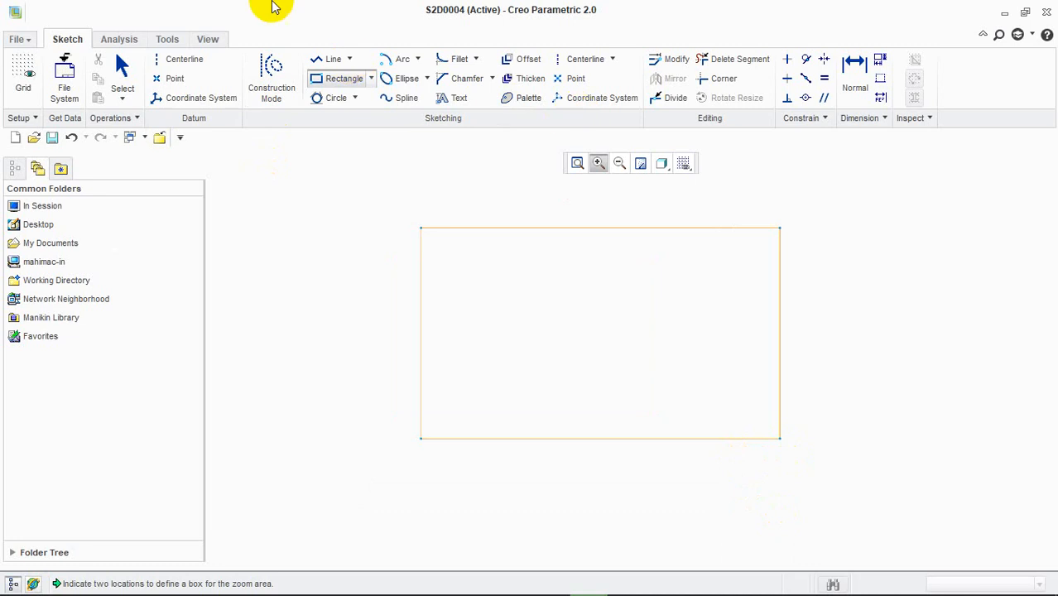
Step: Chamfer the rectangle's upper-left corner about 0.99 horizontally and 1.43 vertically, keeping the construction lines to the original corner
{"action": "left_click", "coordinate": [465, 77]}
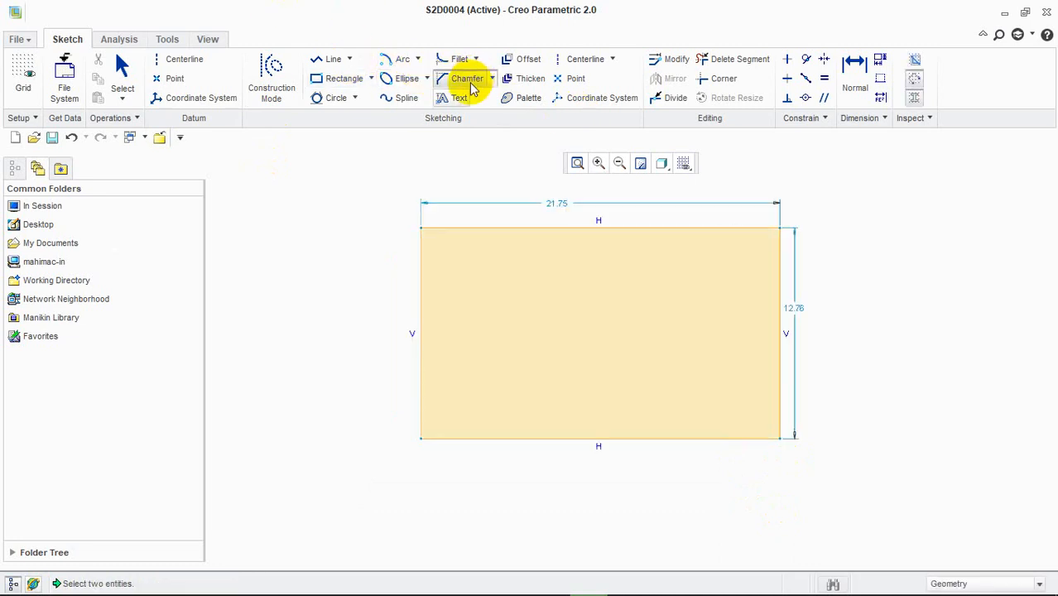
{"action": "left_click", "coordinate": [438, 227]}
{"action": "left_click", "coordinate": [422, 250]}
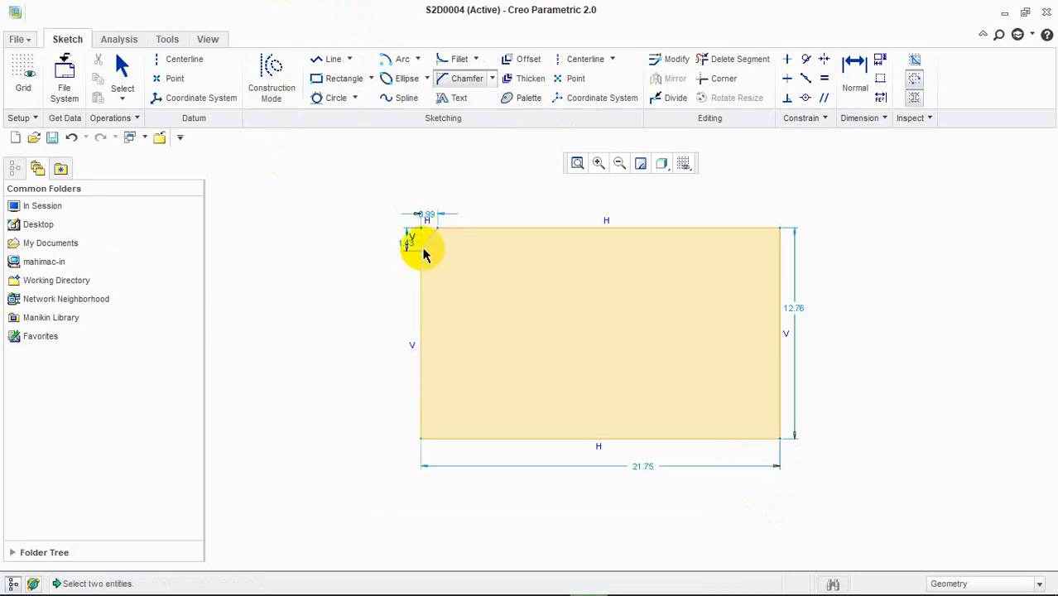
{"action": "scroll", "coordinate": [428, 257], "scroll_direction": "down", "scroll_amount": 5}
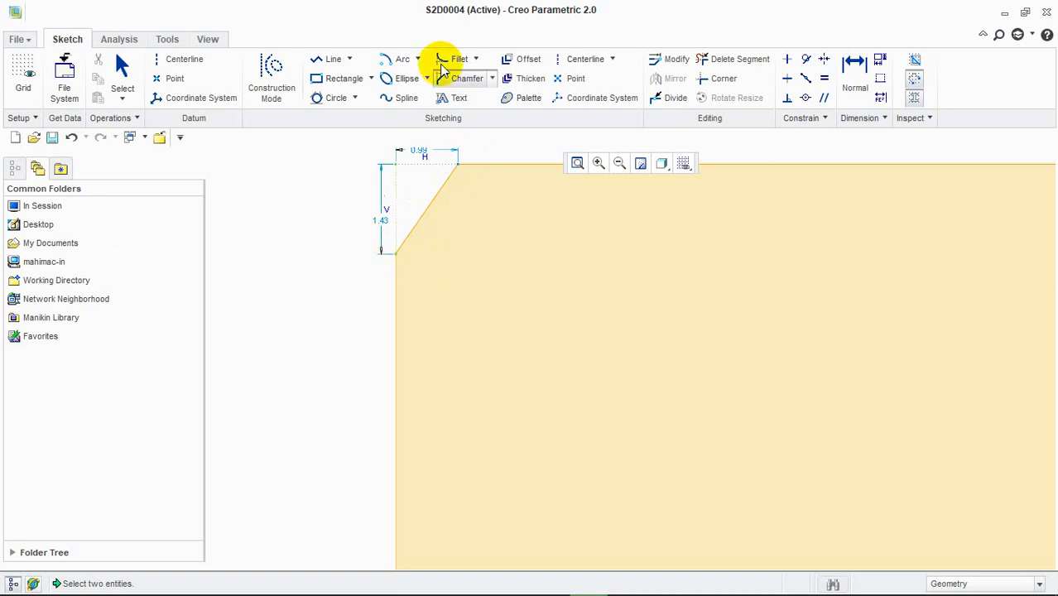
{"action": "left_click", "coordinate": [492, 78]}
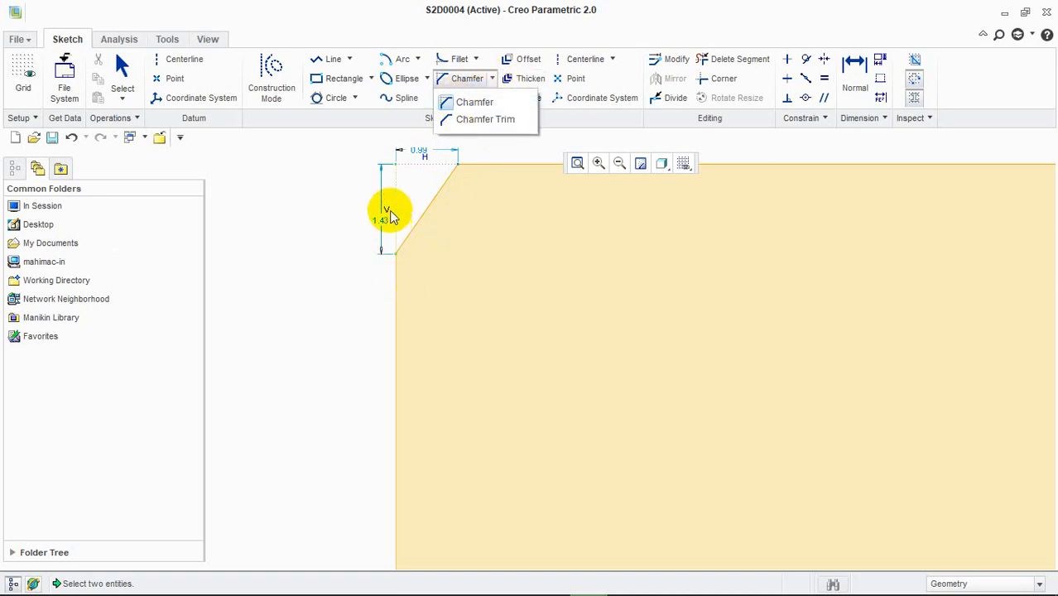
{"action": "scroll", "coordinate": [413, 177], "scroll_direction": "up", "scroll_amount": 3}
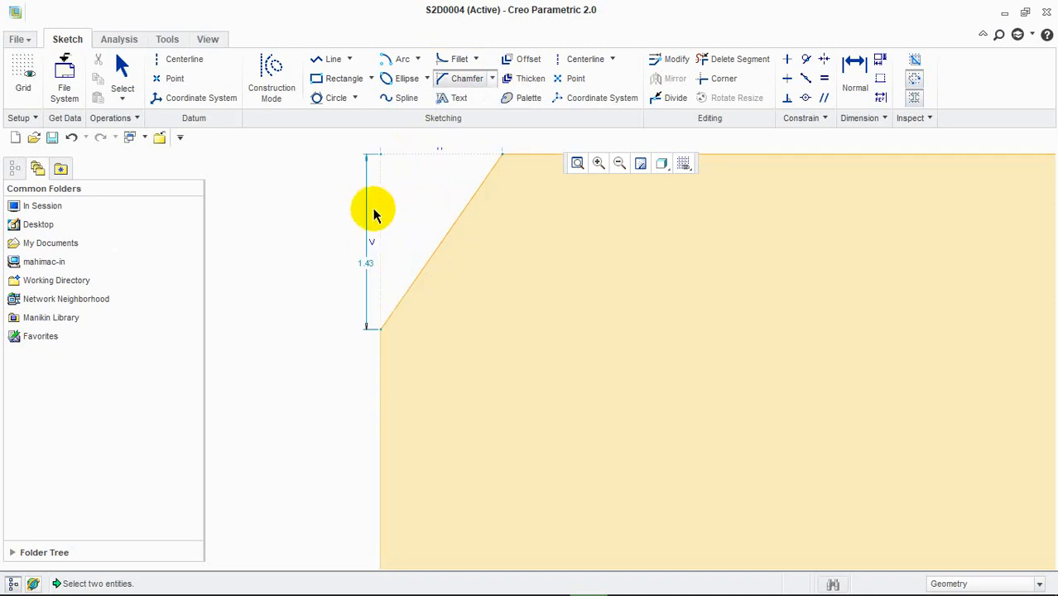
Step: Cut the rectangle's lower-left corner with a Chamfer Trim, leaving no construction lines
{"action": "left_click", "coordinate": [492, 78]}
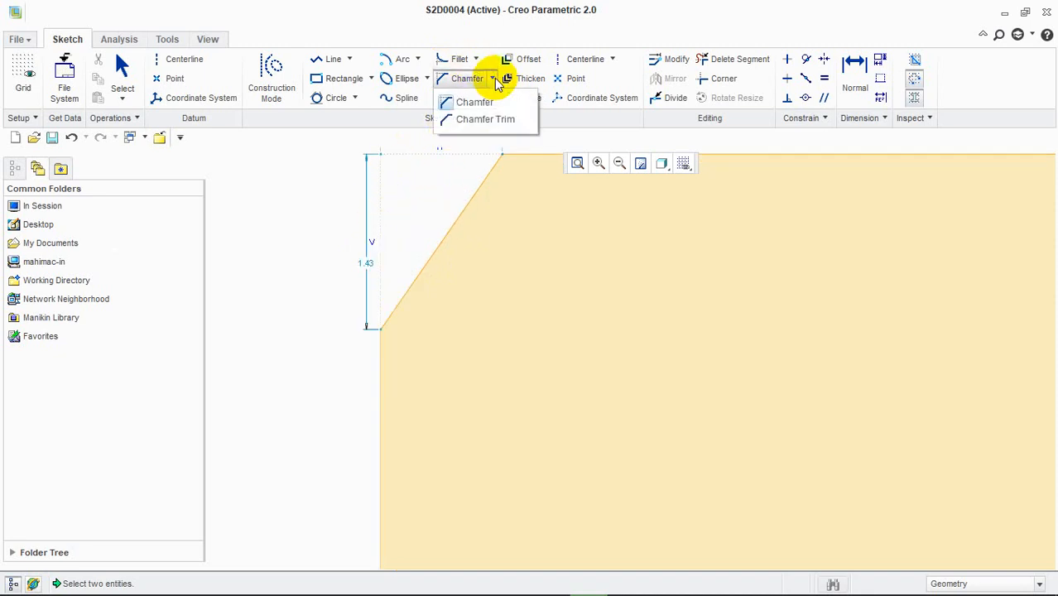
{"action": "left_click", "coordinate": [496, 118]}
{"action": "scroll", "coordinate": [344, 351], "scroll_direction": "up", "scroll_amount": 3}
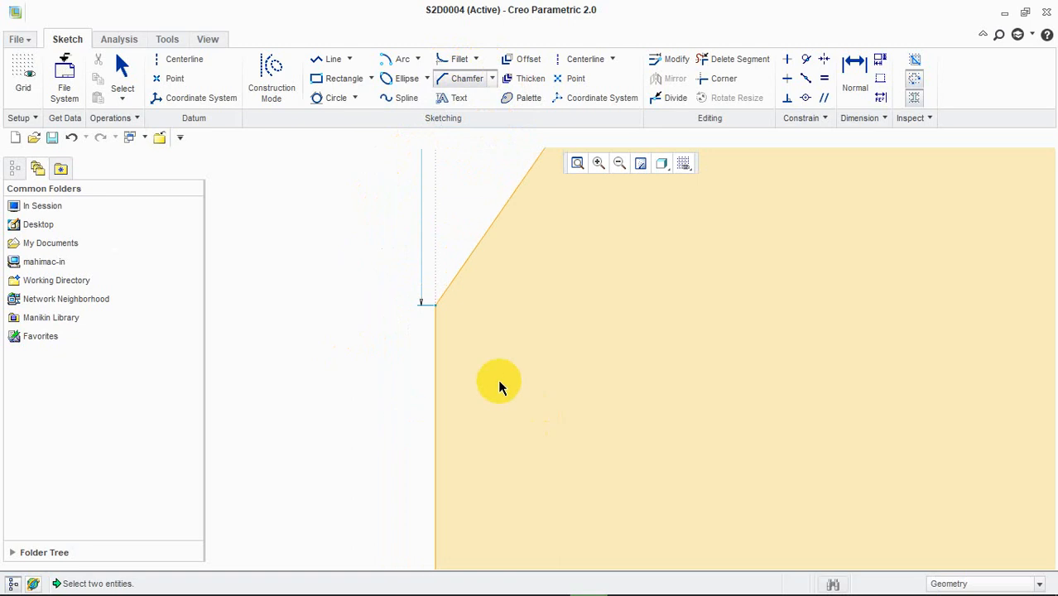
{"action": "scroll", "coordinate": [498, 379], "scroll_direction": "up", "scroll_amount": 3}
{"action": "left_click", "coordinate": [577, 163]}
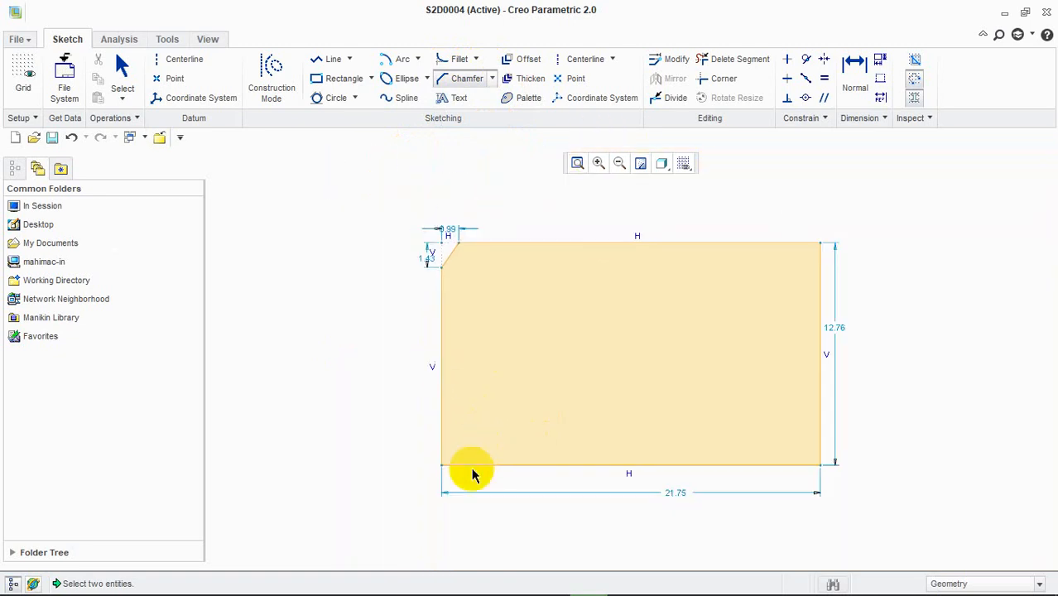
{"action": "scroll", "coordinate": [448, 463], "scroll_direction": "up", "scroll_amount": 5}
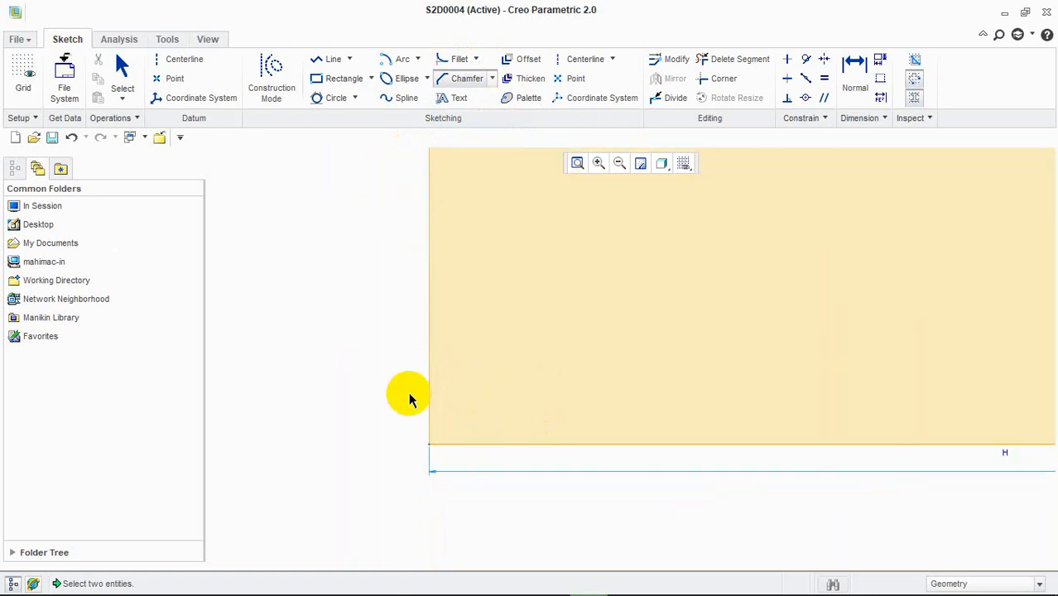
{"action": "left_click", "coordinate": [490, 78]}
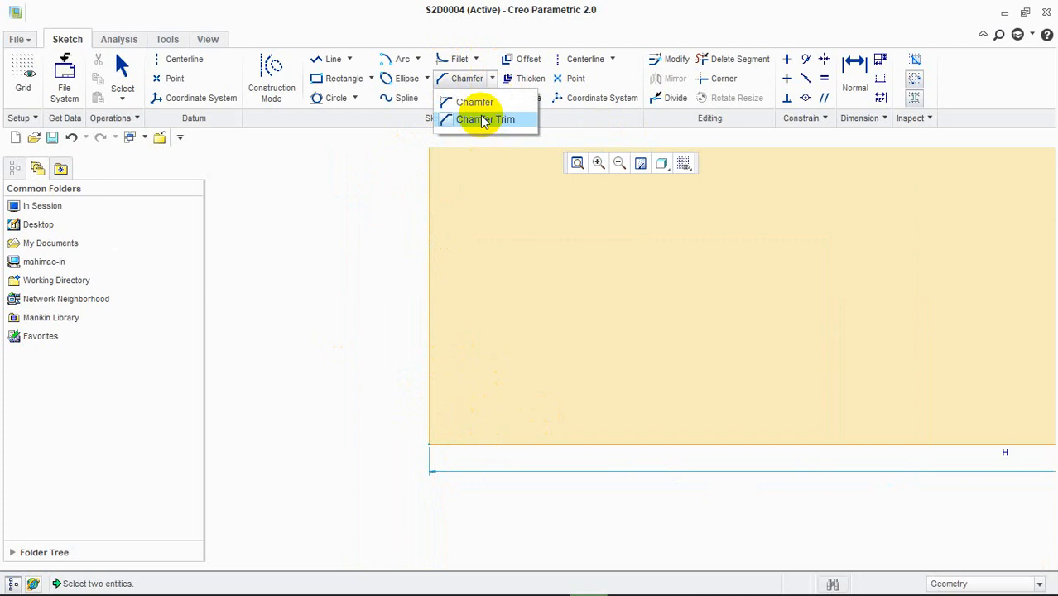
{"action": "left_click", "coordinate": [484, 118]}
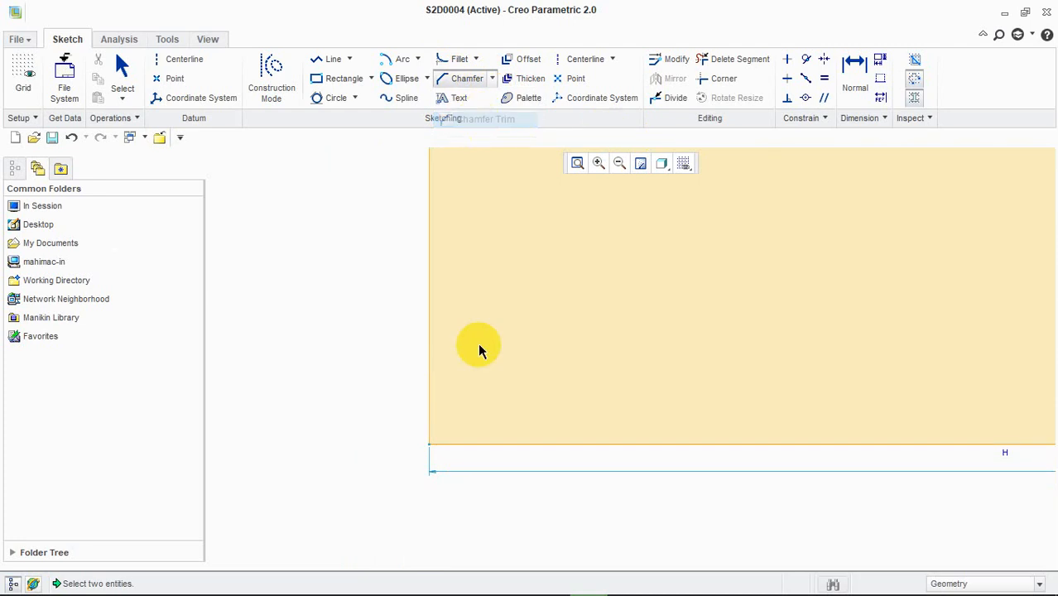
{"action": "left_click", "coordinate": [428, 403]}
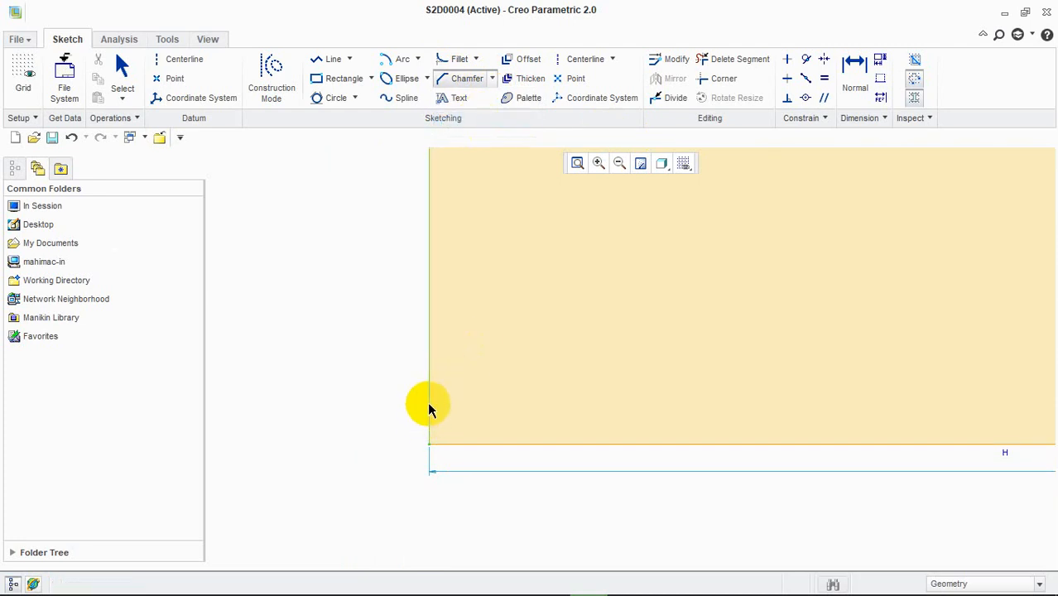
{"action": "left_click", "coordinate": [467, 445]}
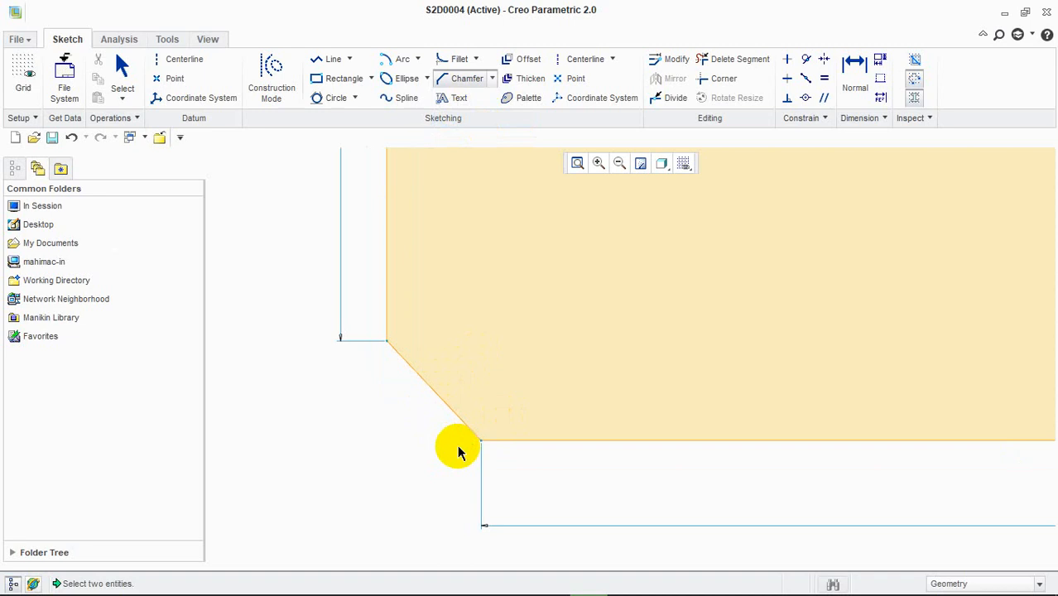
{"action": "scroll", "coordinate": [436, 446], "scroll_direction": "down", "scroll_amount": 3}
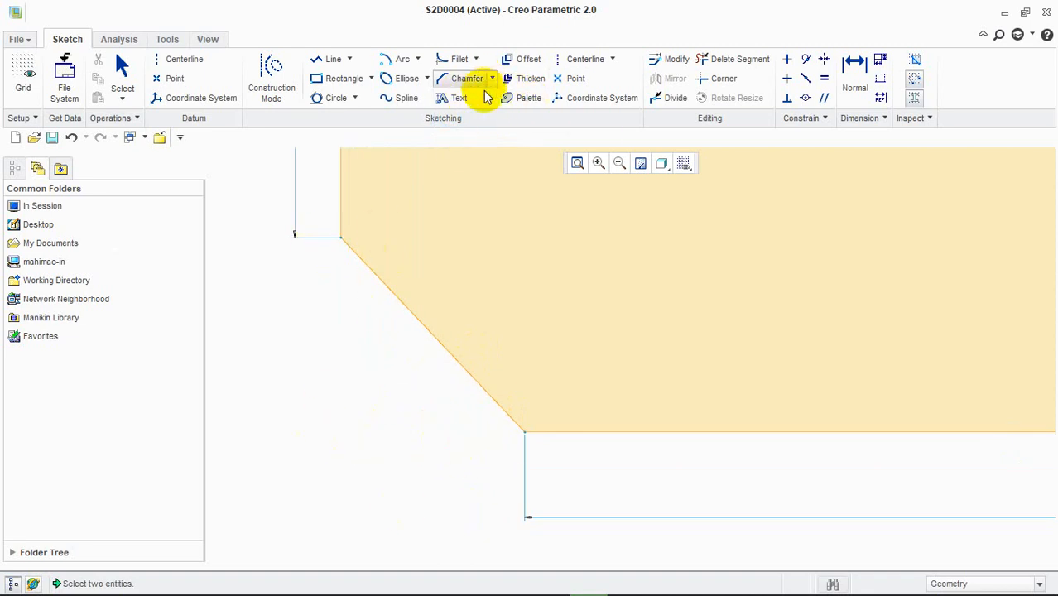
Step: Undo both chamfers and the rectangle to clear the sketch
{"action": "key", "text": "ctrl+z"}
{"action": "key", "text": "ctrl+z"}
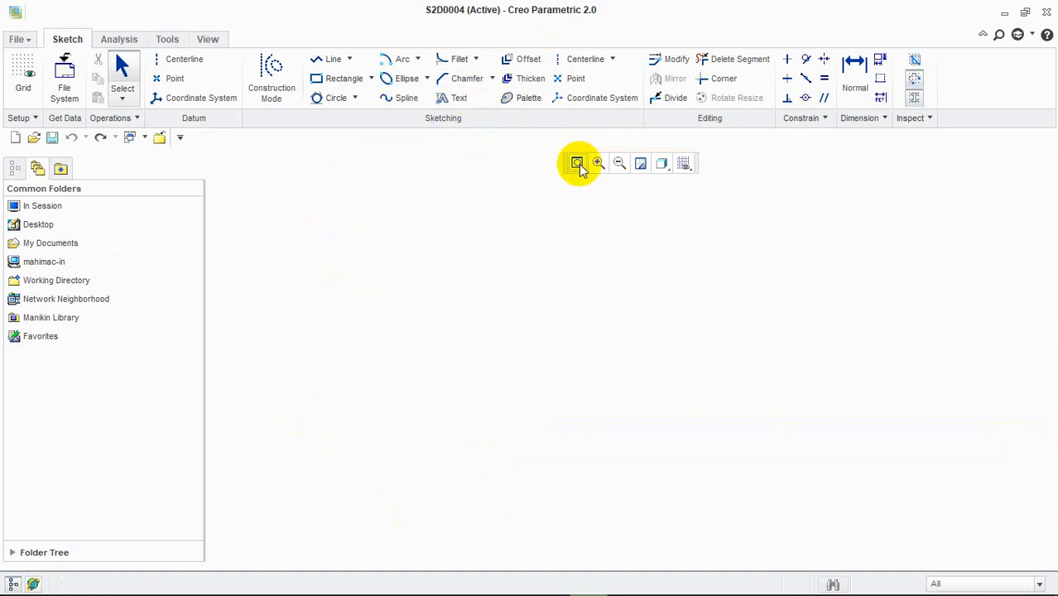
Step: Start a sketch text reading "Creo 2.0" on a vertical height line drawn downward, about 0.15 long
{"action": "left_click", "coordinate": [460, 98]}
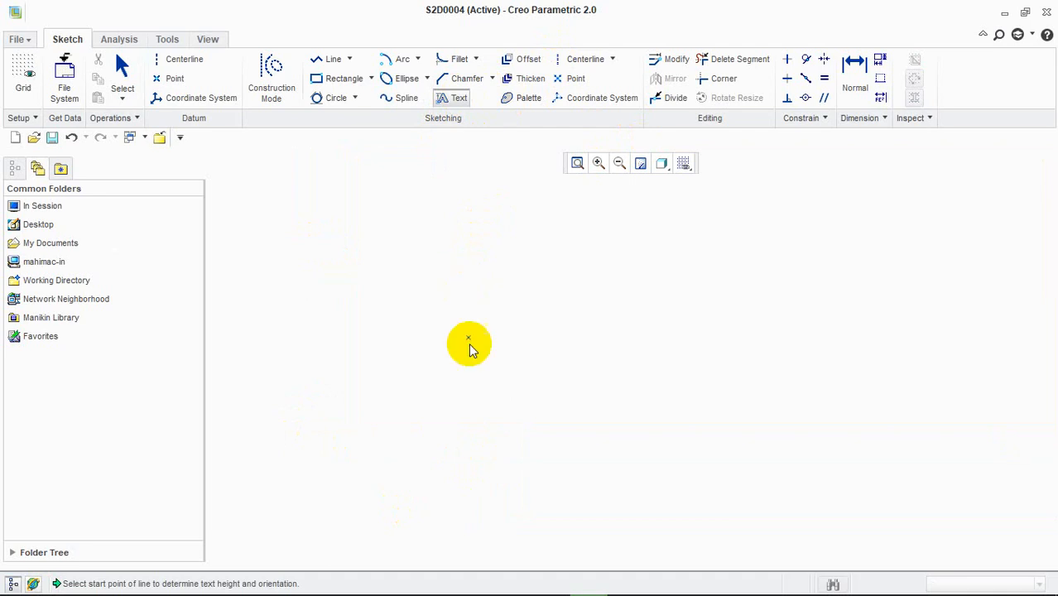
{"action": "left_click", "coordinate": [449, 271]}
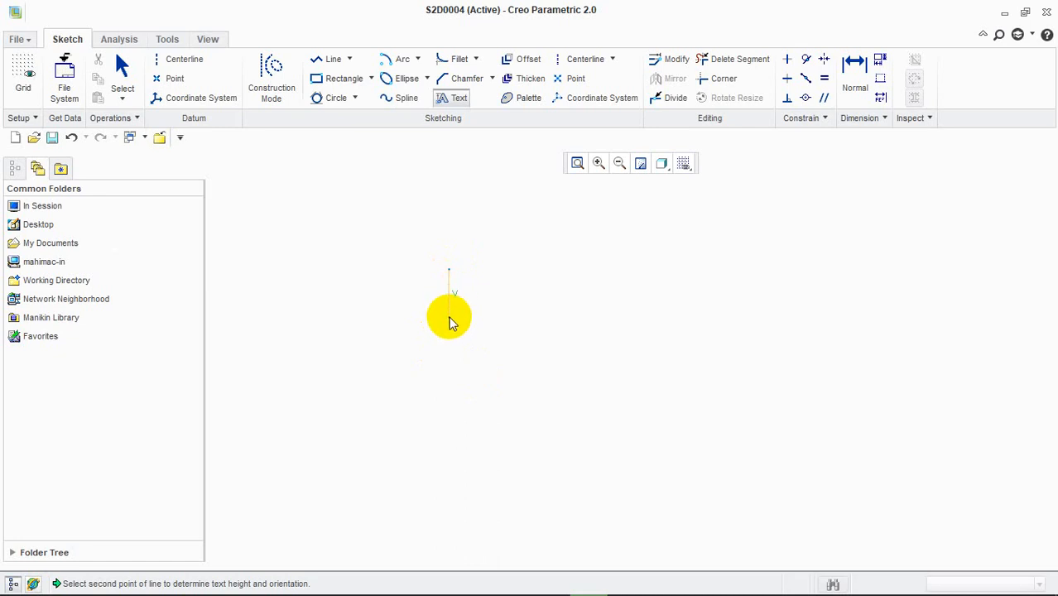
{"action": "left_click", "coordinate": [448, 309]}
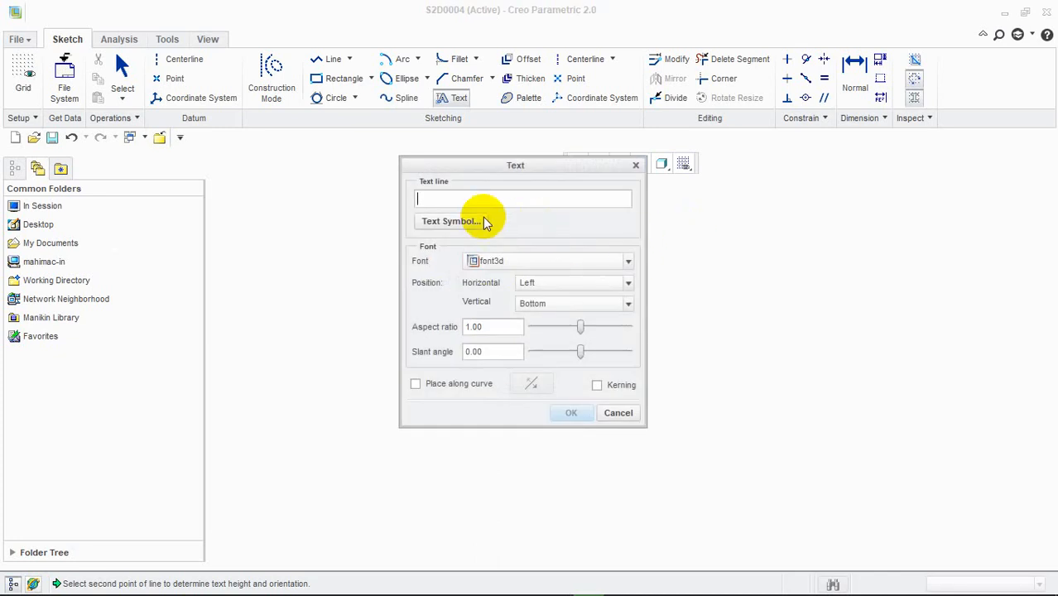
{"action": "left_click", "coordinate": [441, 197]}
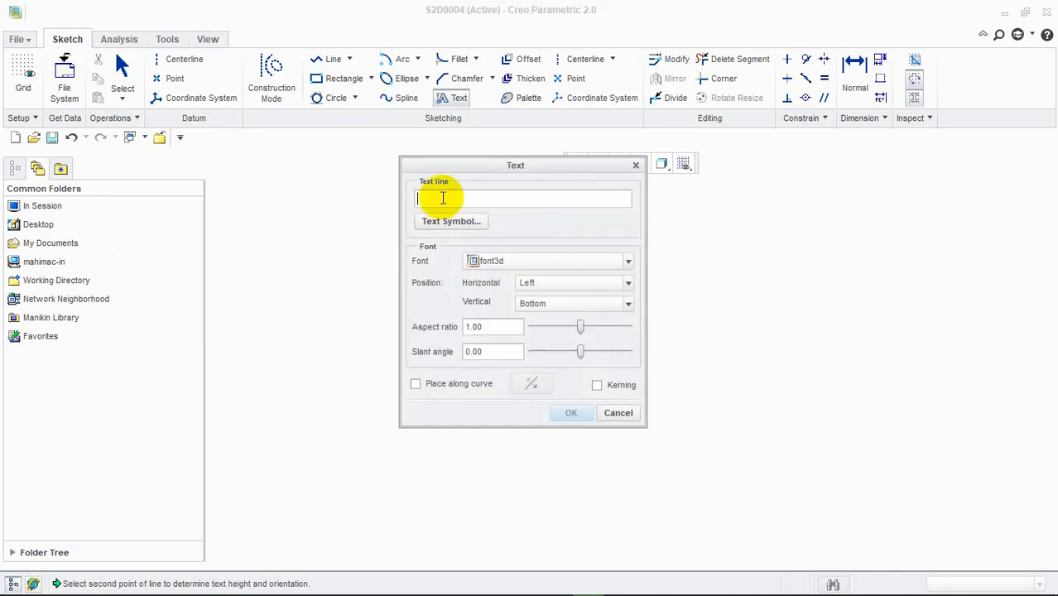
{"action": "type", "text": "Creo"}
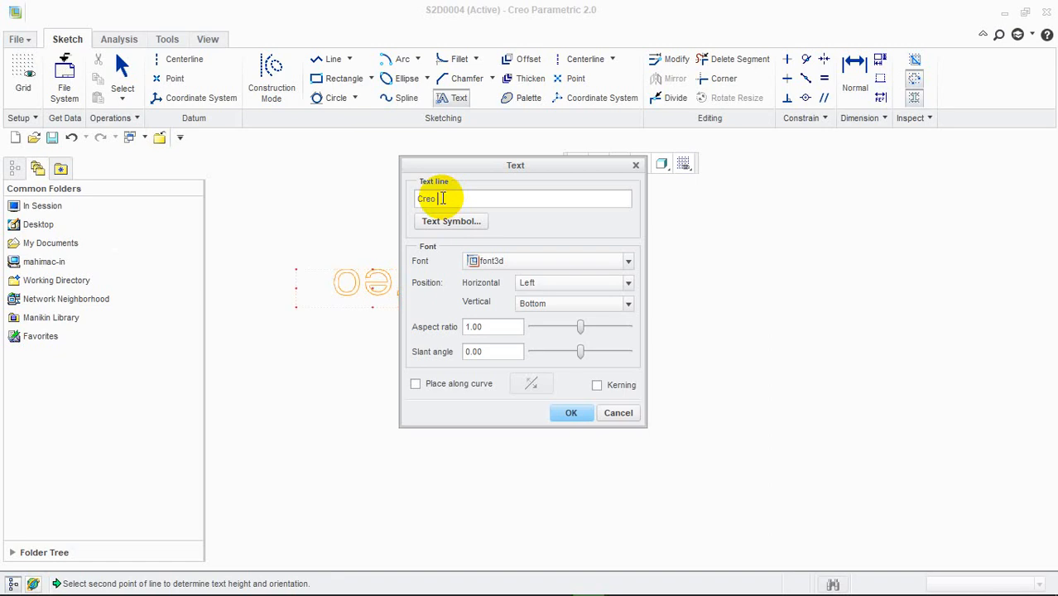
{"action": "type", "text": " .0"}
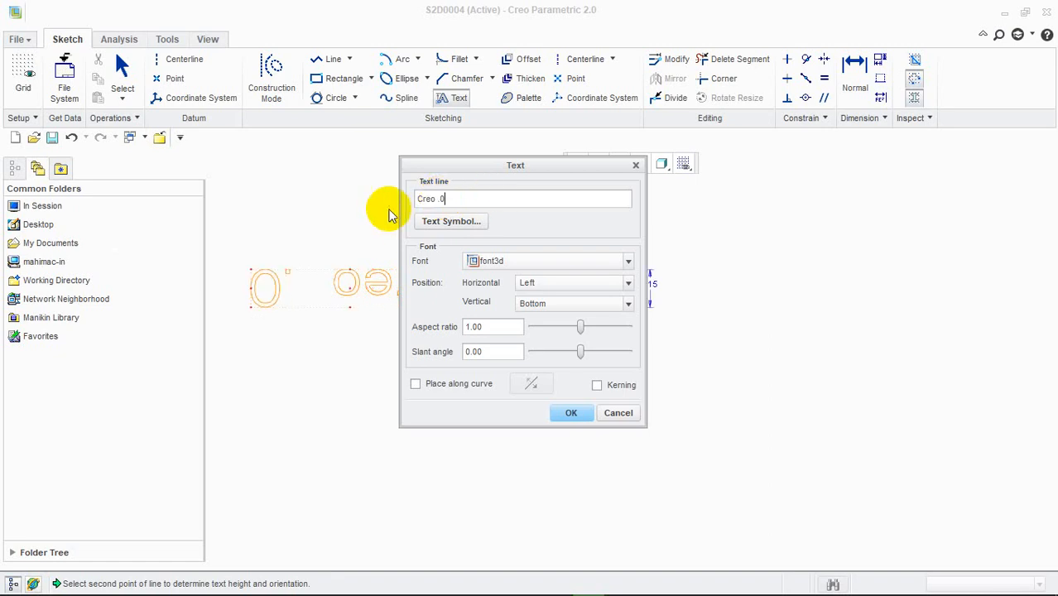
{"action": "key", "text": "BackSpace"}
{"action": "key", "text": "BackSpace"}
{"action": "type", "text": "2.0"}
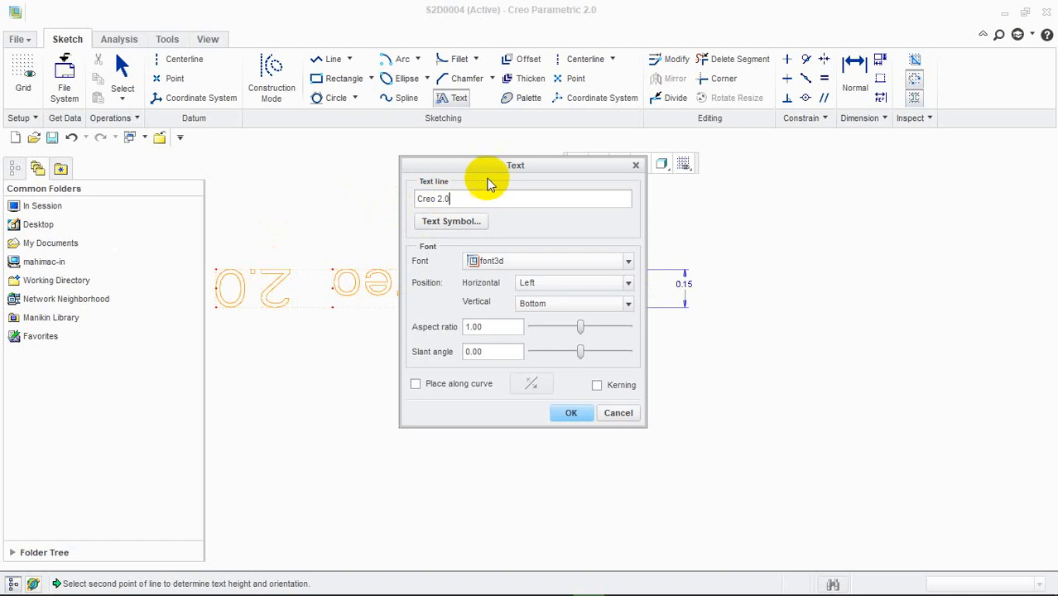
Step: Move the Text dialog clear of the "Creo 2.0" preview to inspect its orientation and height, and cancel the text
{"action": "left_click_drag", "start_coordinate": [488, 164], "coordinate": [958, 230]}
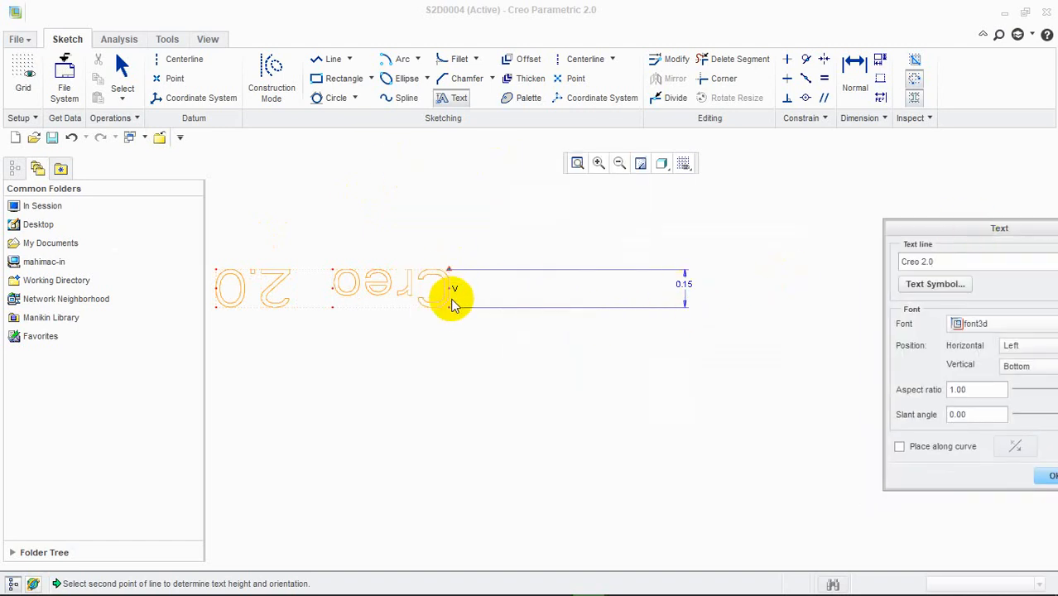
{"action": "left_click", "coordinate": [687, 284]}
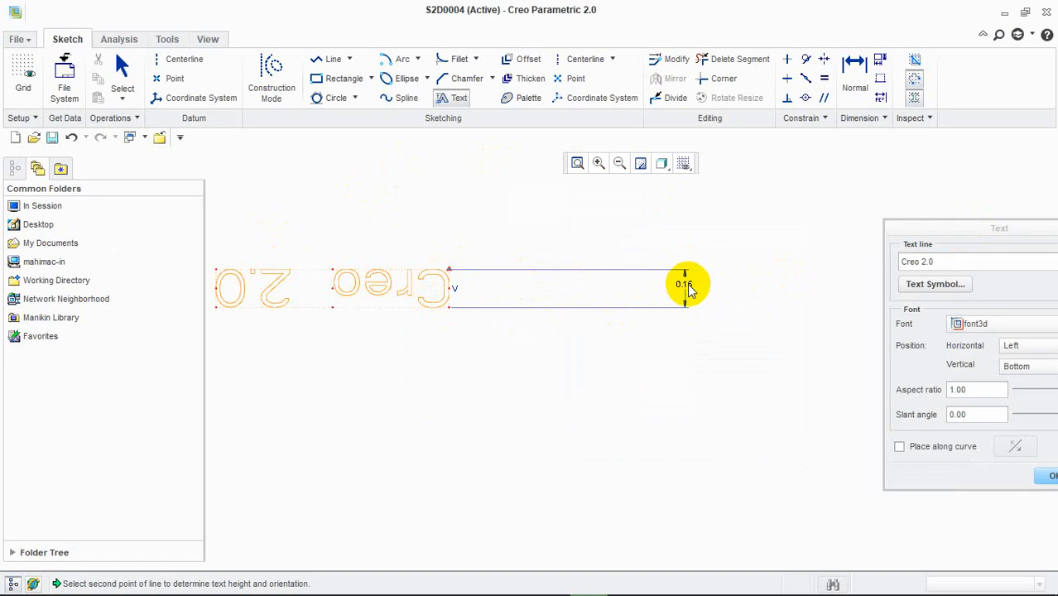
{"action": "left_click_drag", "start_coordinate": [963, 228], "coordinate": [860, 189]}
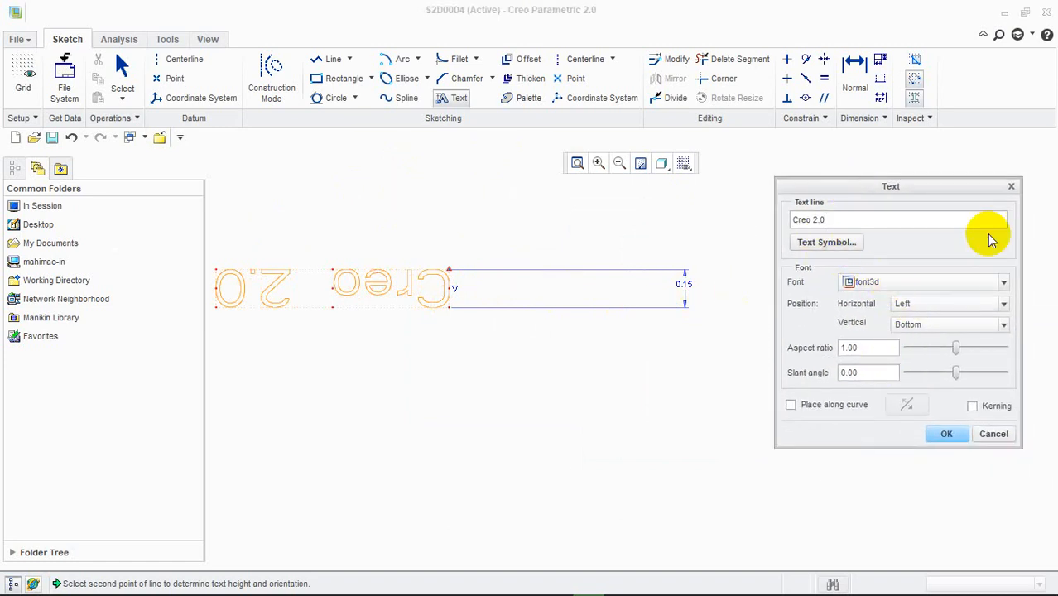
{"action": "left_click_drag", "start_coordinate": [924, 196], "coordinate": [975, 189]}
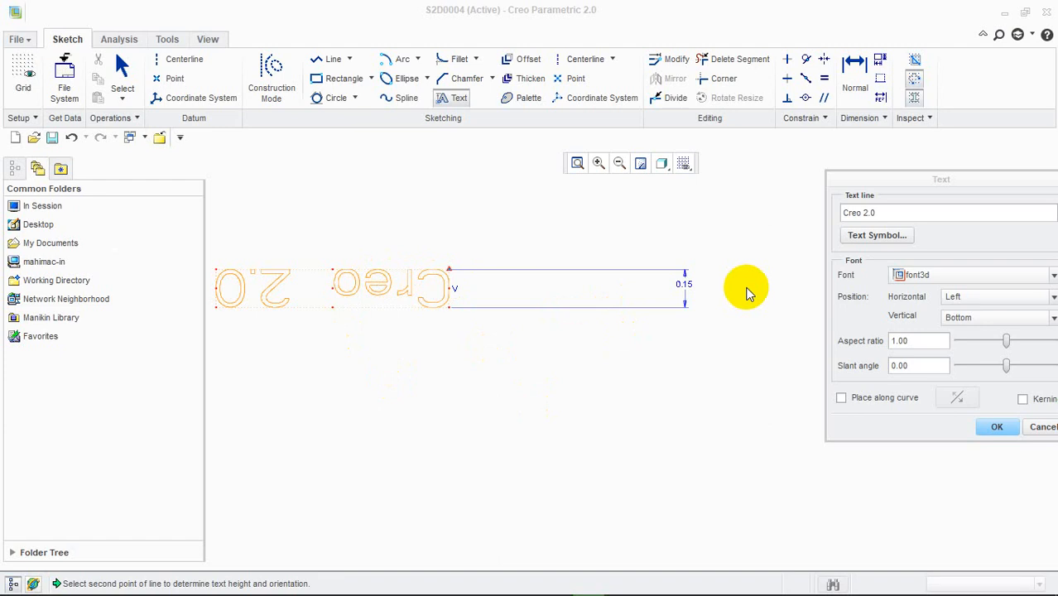
{"action": "left_click", "coordinate": [1042, 427]}
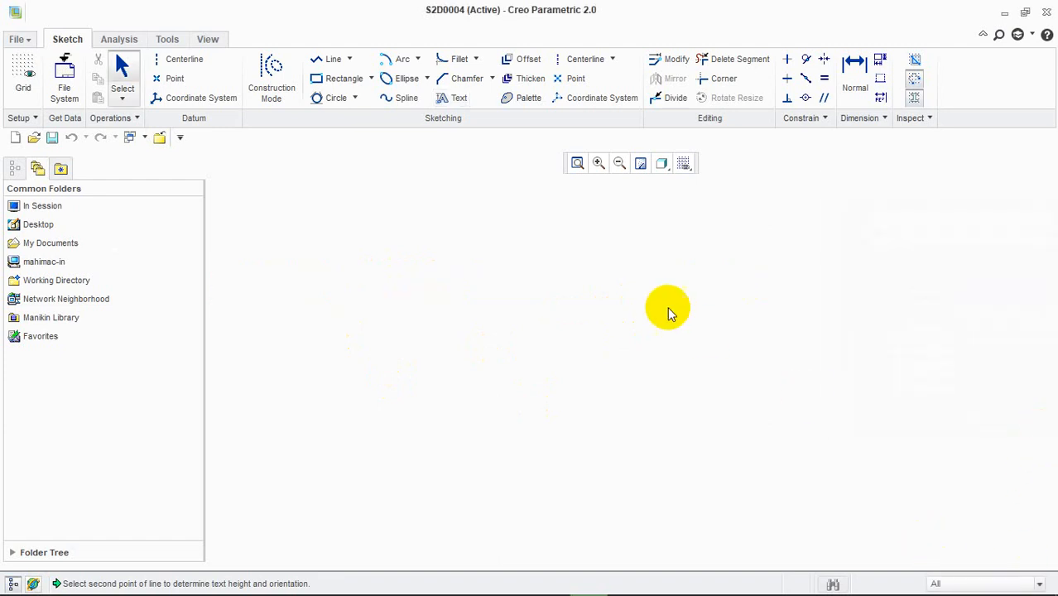
Step: Create a sketch text reading "creo 2.0" on a vertical height line drawn upward, about 0.25 long
{"action": "left_click", "coordinate": [452, 98]}
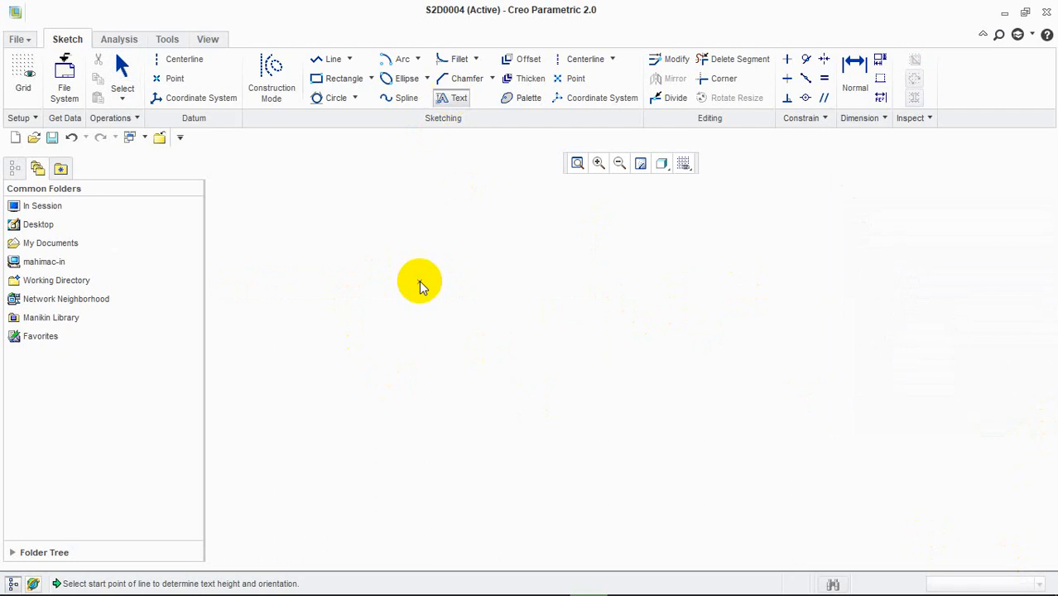
{"action": "left_click", "coordinate": [412, 362]}
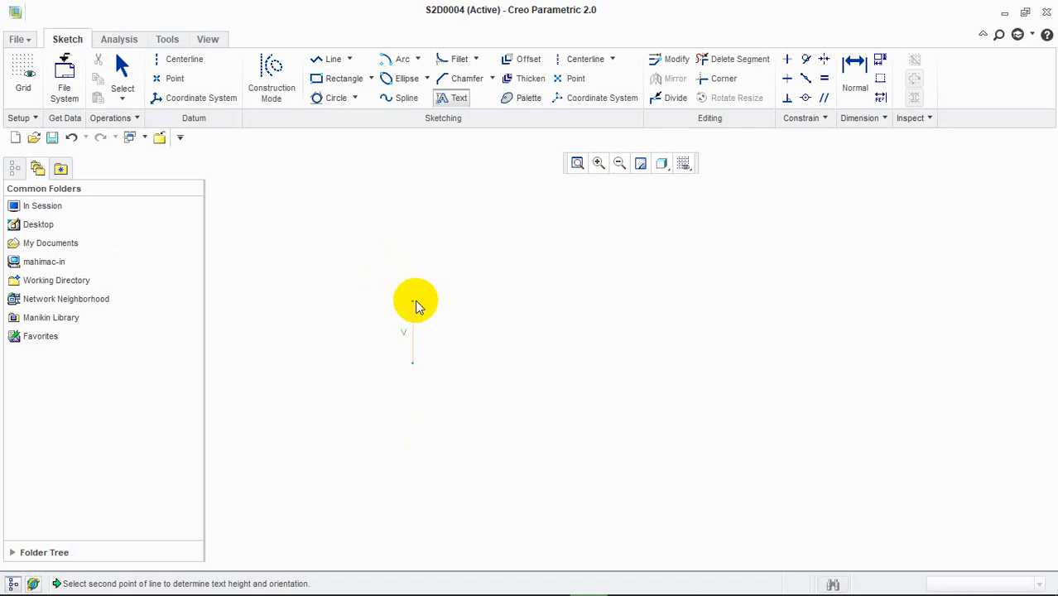
{"action": "left_click", "coordinate": [414, 303]}
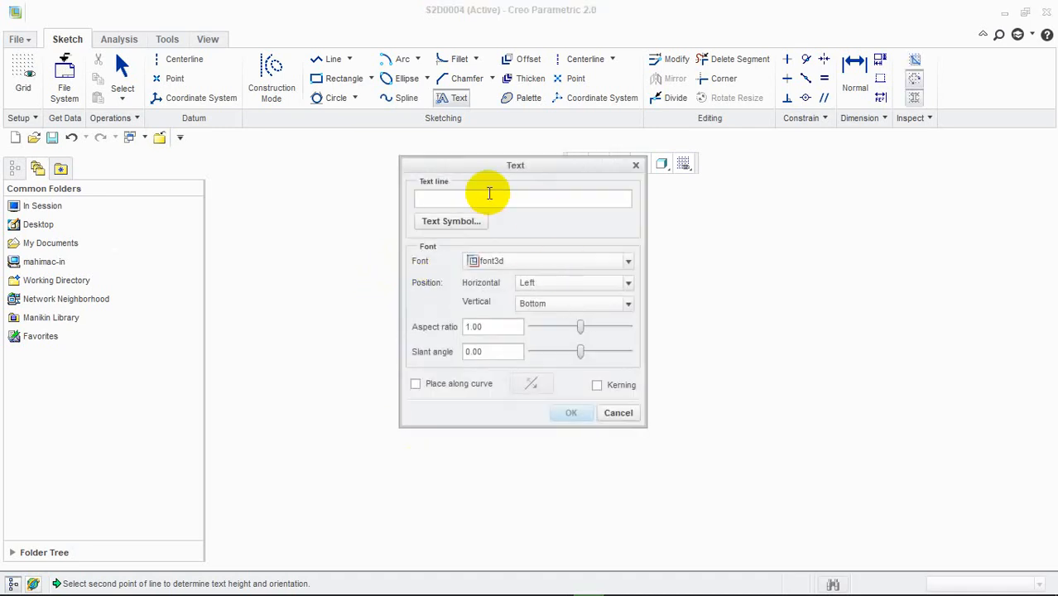
{"action": "type", "text": "cre"}
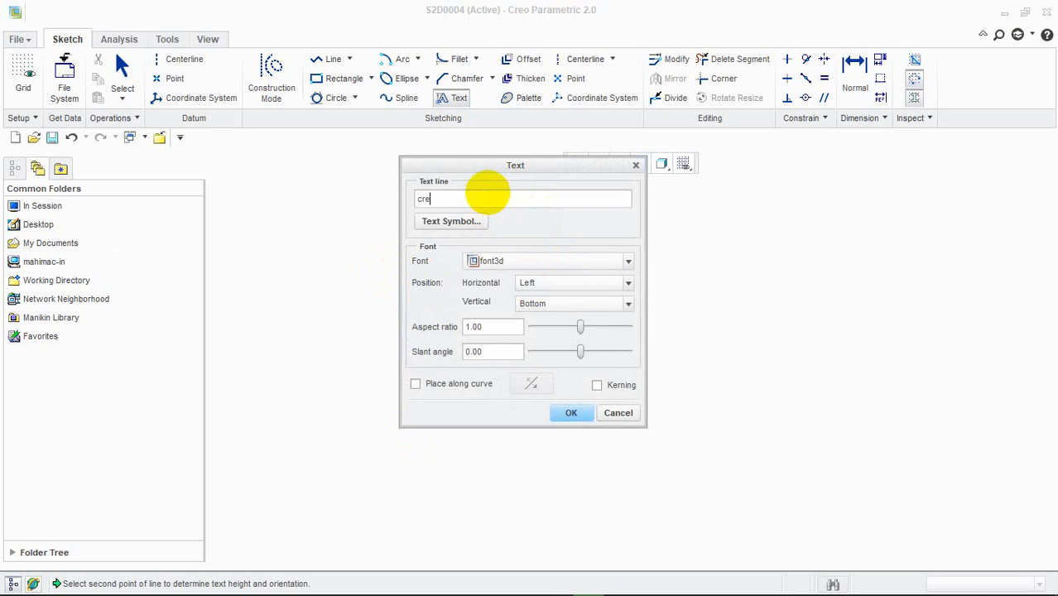
{"action": "type", "text": "o 2.0"}
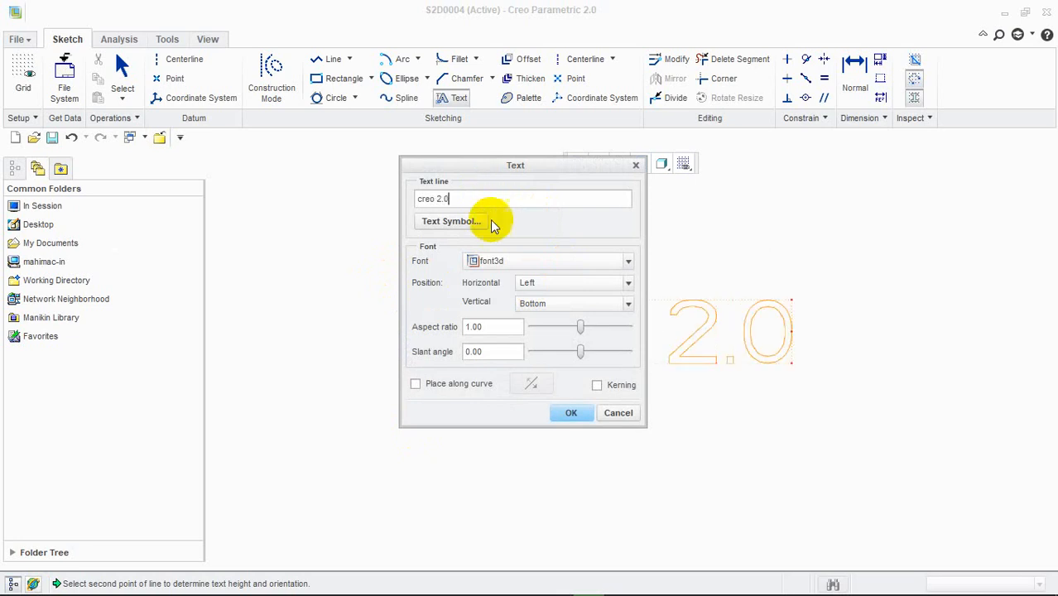
{"action": "left_click_drag", "start_coordinate": [581, 160], "coordinate": [334, 217]}
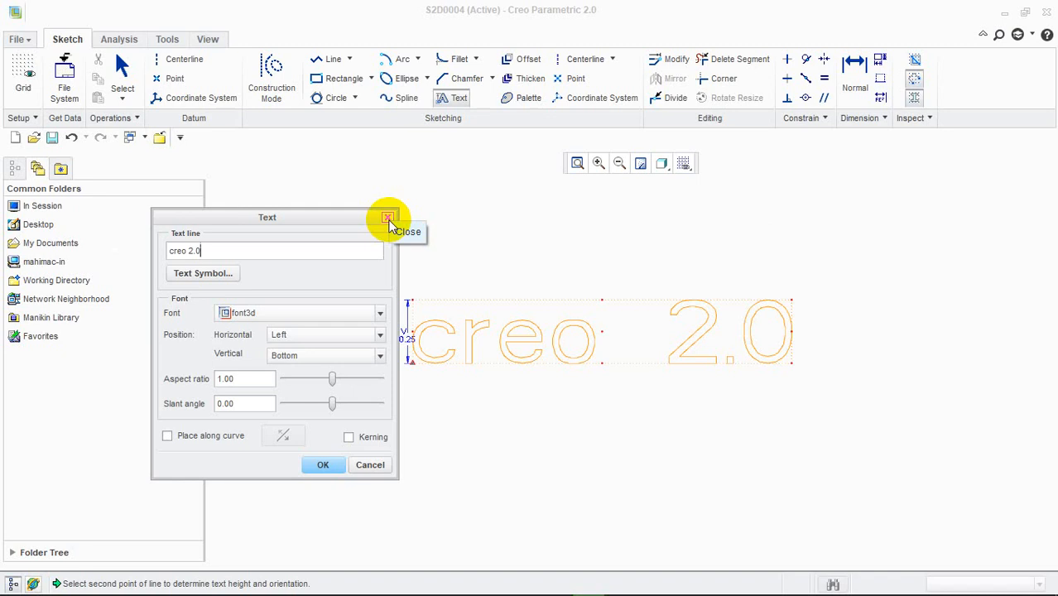
{"action": "left_click", "coordinate": [329, 465]}
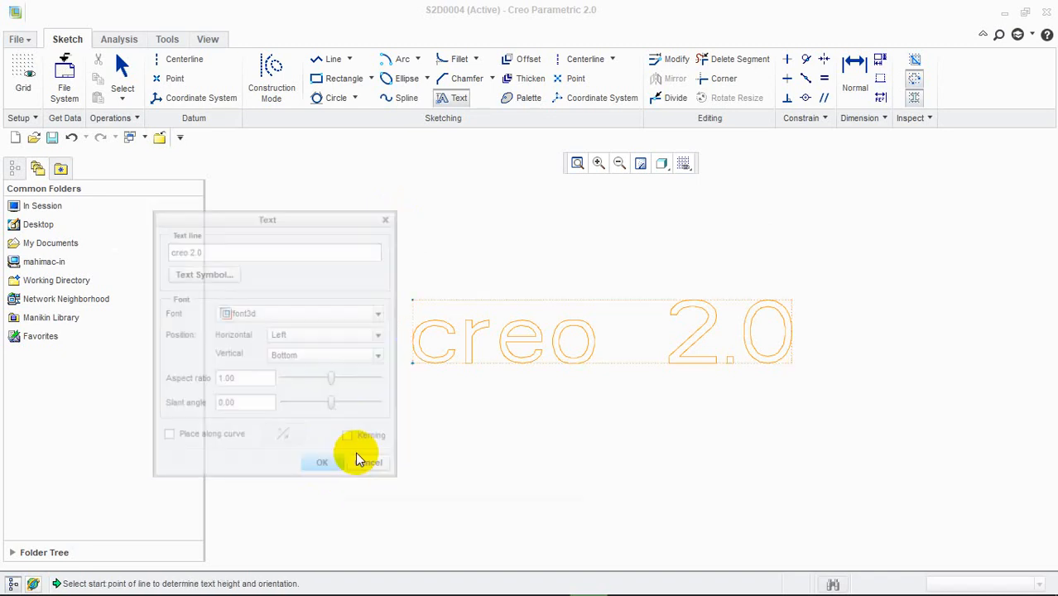
{"action": "middle_click", "coordinate": [419, 385]}
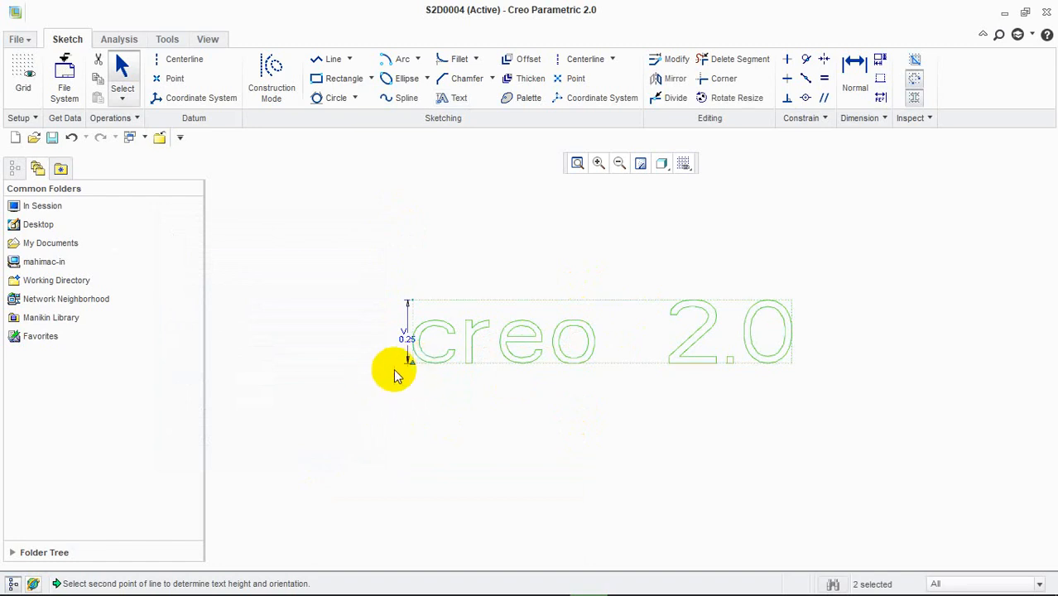
Step: Try moving and resizing the "creo 2.0" text by its base point, and undo these changes and the text
{"action": "left_click_drag", "start_coordinate": [408, 363], "coordinate": [624, 259]}
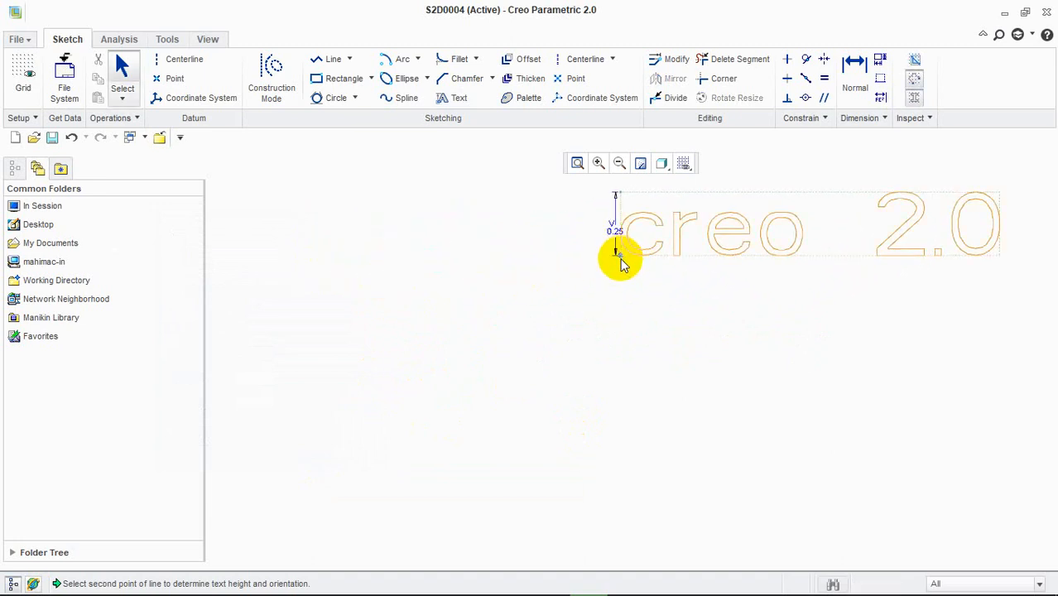
{"action": "left_click_drag", "start_coordinate": [620, 261], "coordinate": [307, 224]}
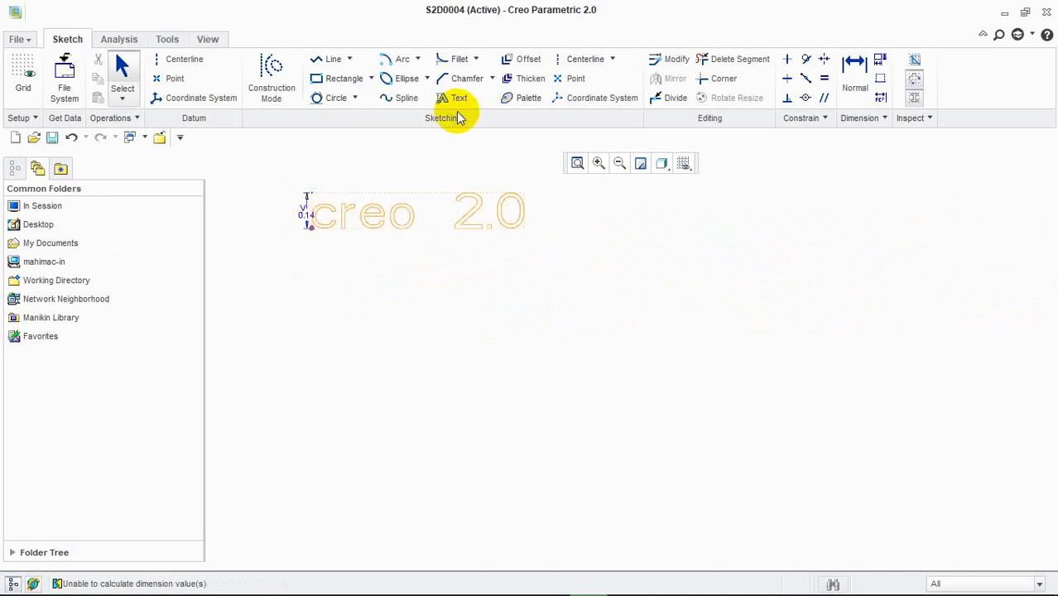
{"action": "key", "text": "ctrl+z"}
{"action": "key", "text": "ctrl+z"}
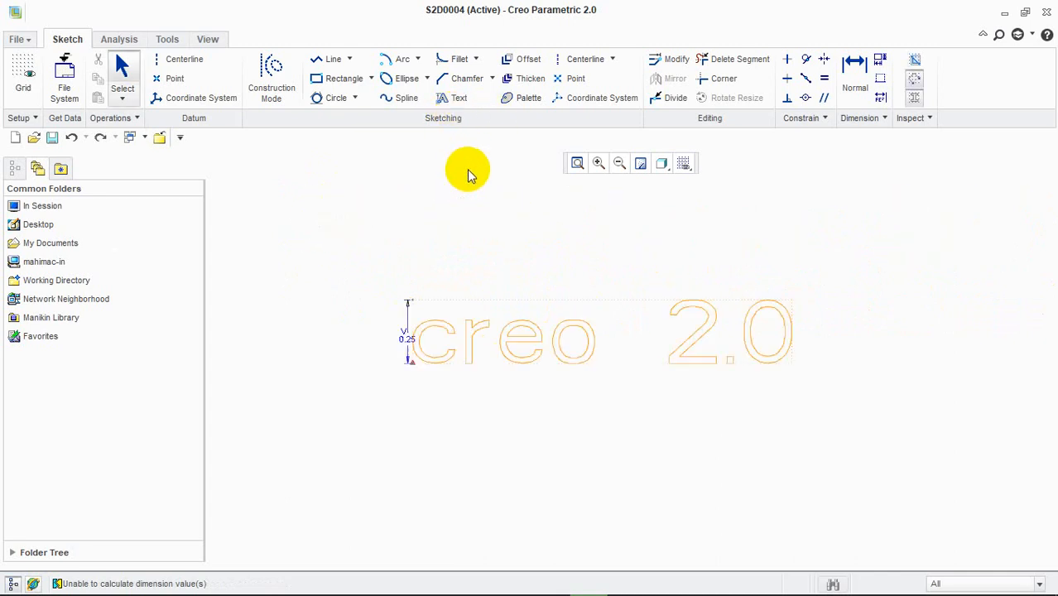
{"action": "key", "text": "ctrl+z"}
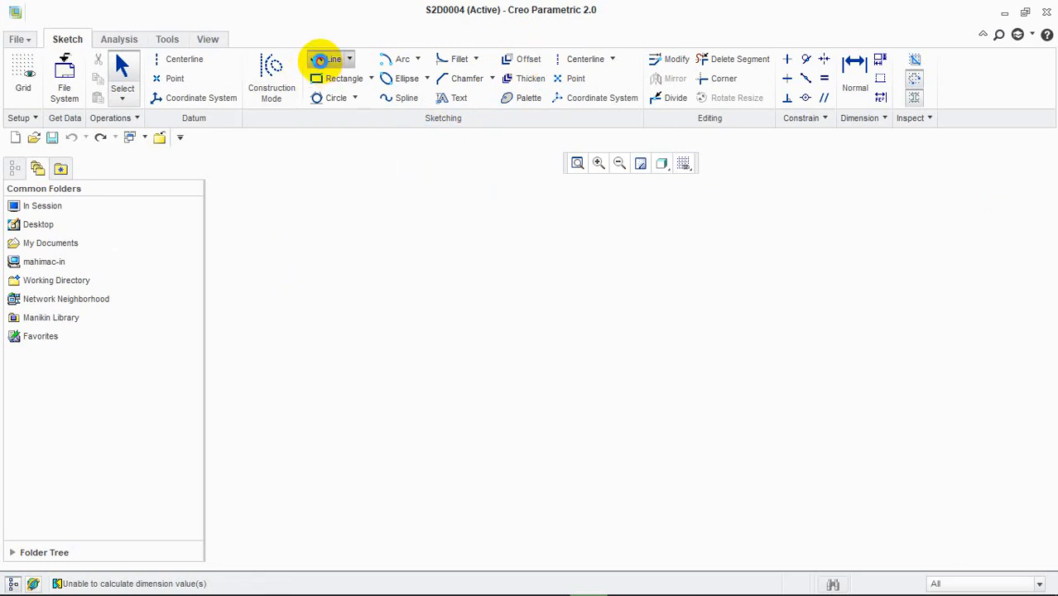
Step: Sketch a single vertical line about 0.82 long in the empty sketch
{"action": "left_click", "coordinate": [327, 59]}
{"action": "left_click", "coordinate": [424, 265]}
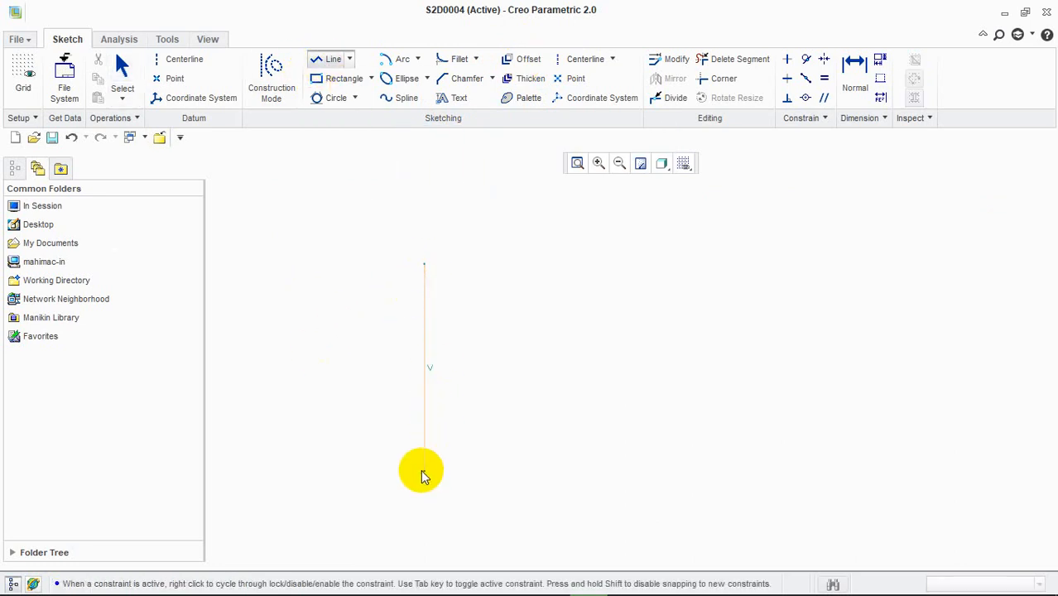
{"action": "left_click", "coordinate": [424, 470]}
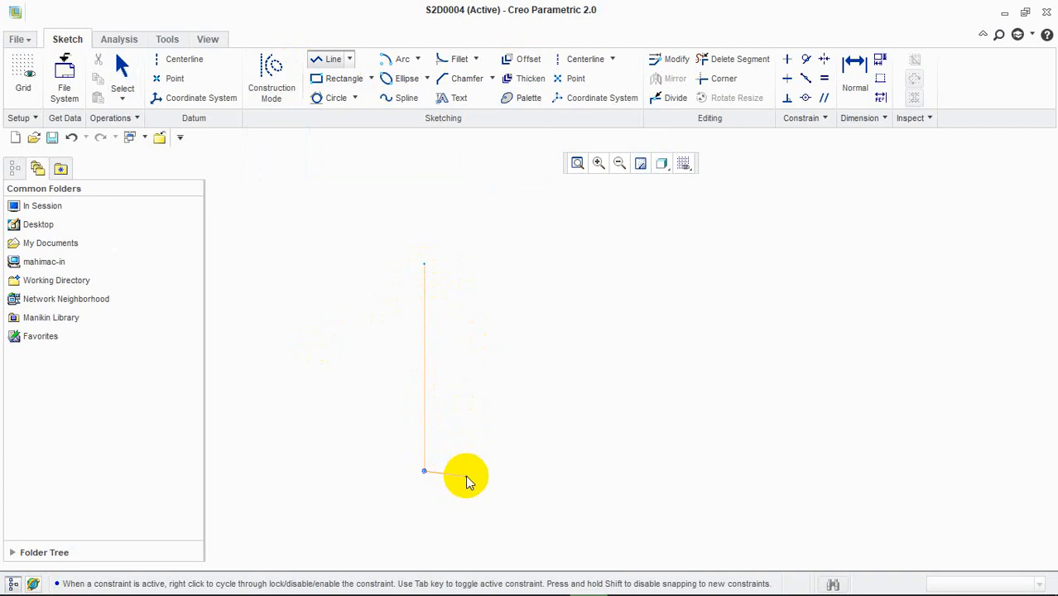
{"action": "middle_click", "coordinate": [425, 480]}
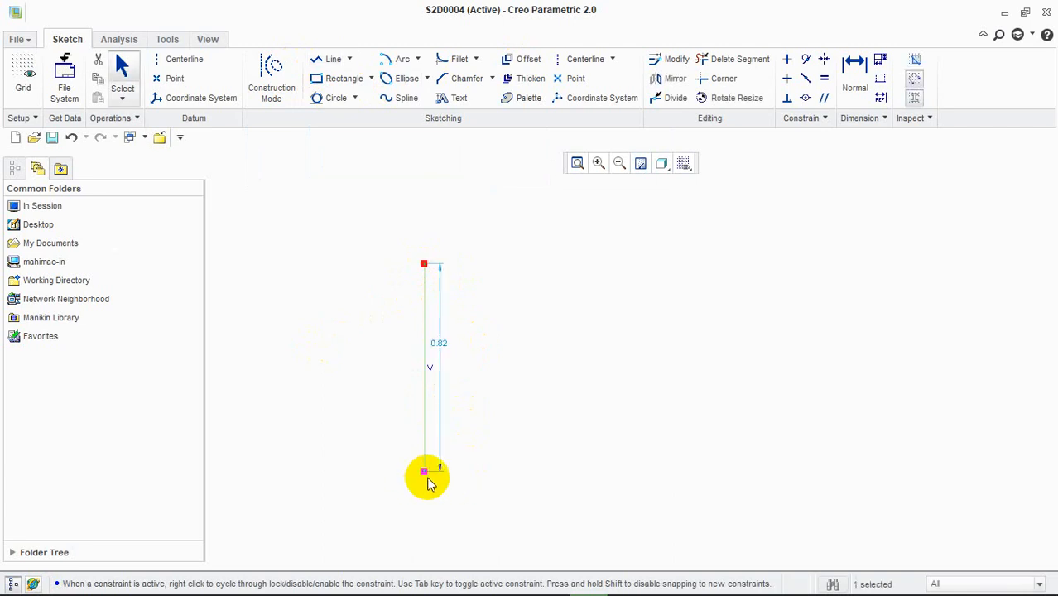
{"action": "left_click", "coordinate": [512, 300]}
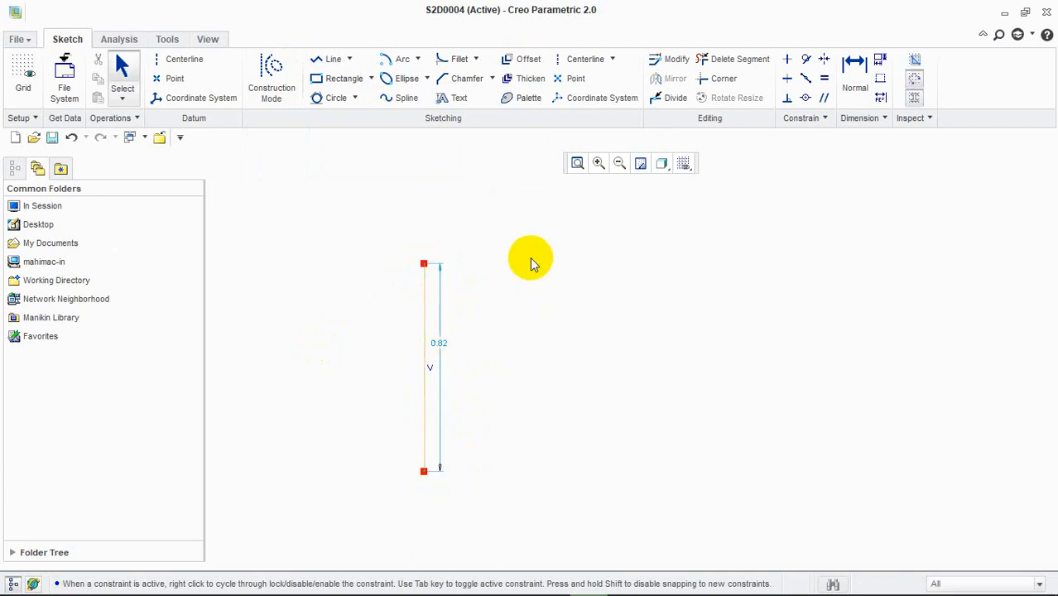
Step: Offset the vertical line by 25 in the arrow's direction as a single edge, and undo the offset
{"action": "left_click", "coordinate": [518, 60]}
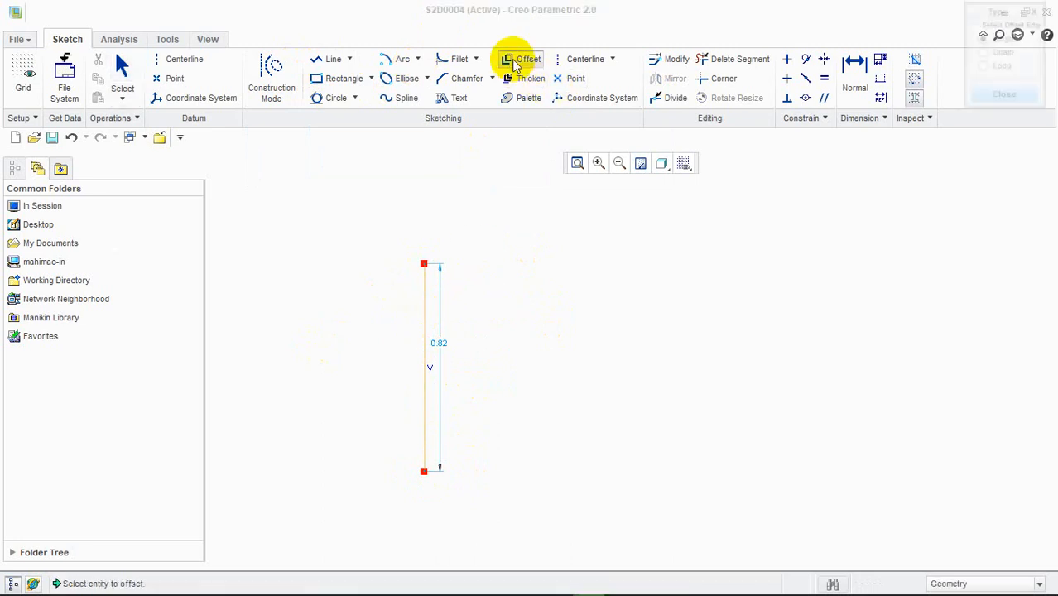
{"action": "left_click", "coordinate": [423, 341]}
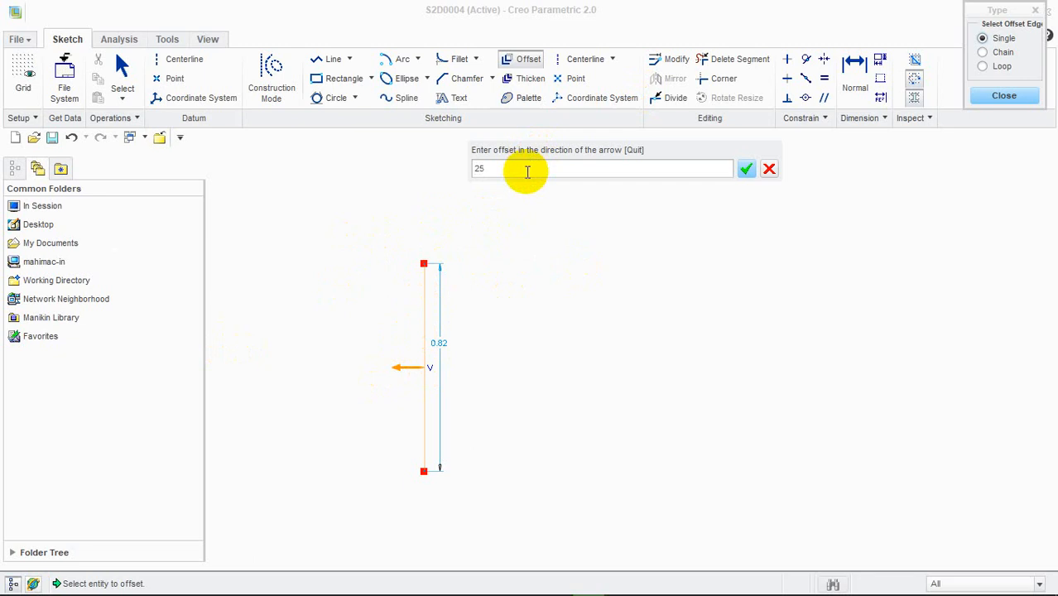
{"action": "left_click", "coordinate": [746, 168]}
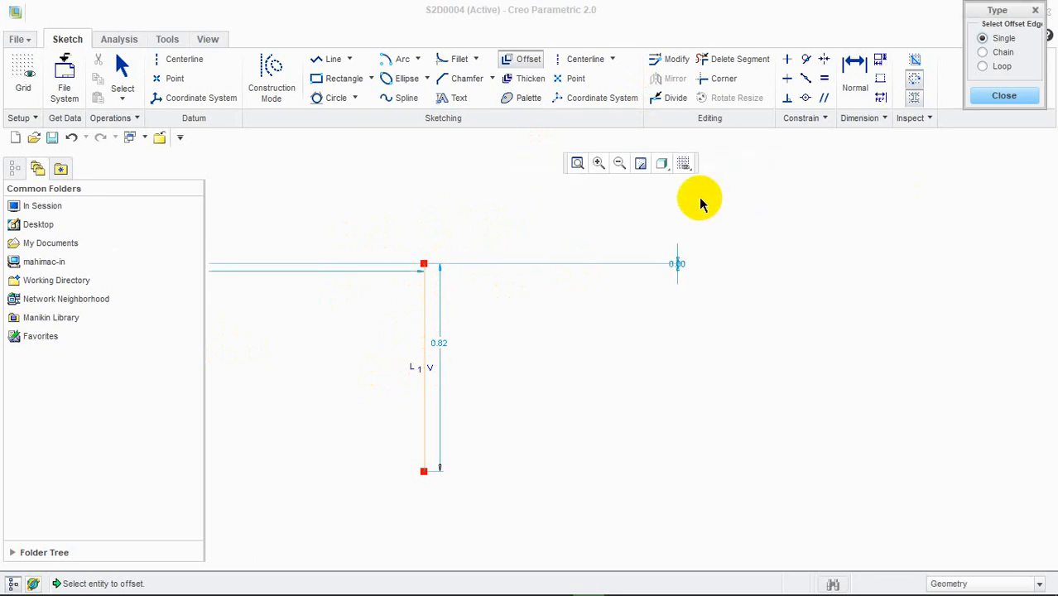
{"action": "left_click", "coordinate": [577, 163]}
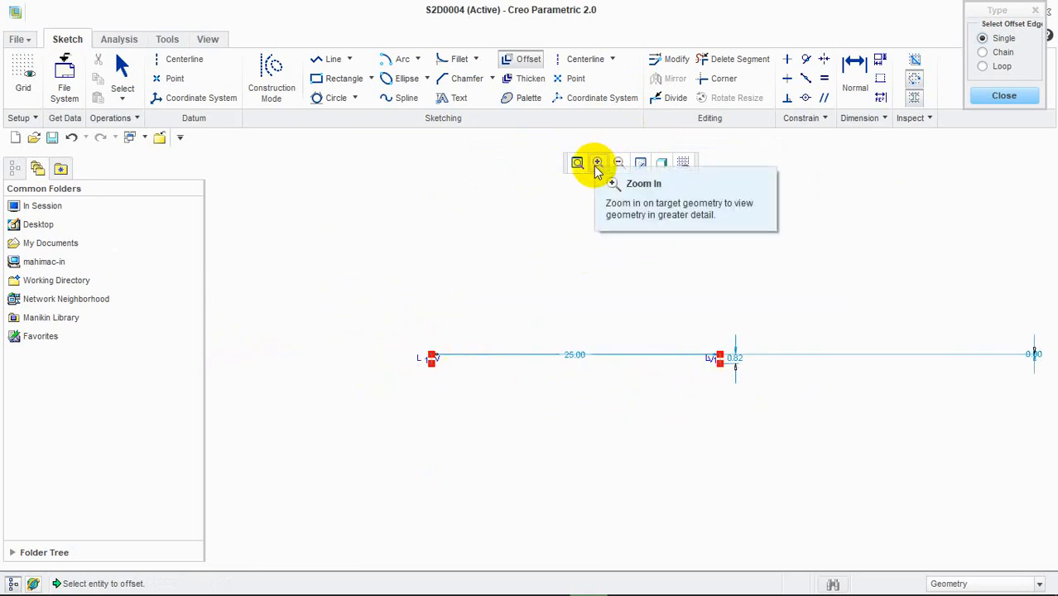
{"action": "key", "text": "ctrl+z"}
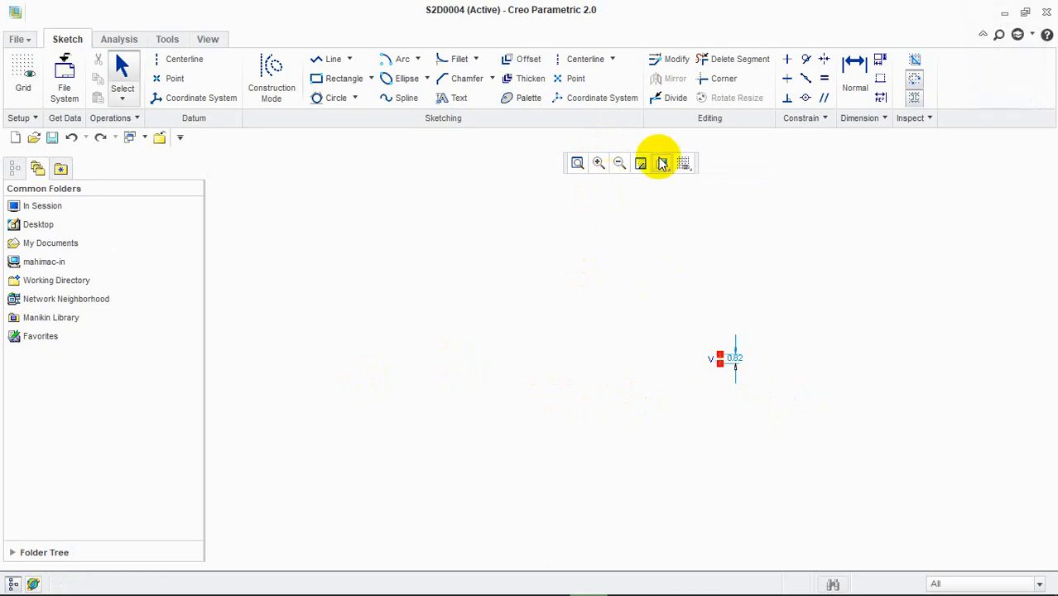
{"action": "left_click", "coordinate": [577, 163]}
{"action": "left_click", "coordinate": [580, 163]}
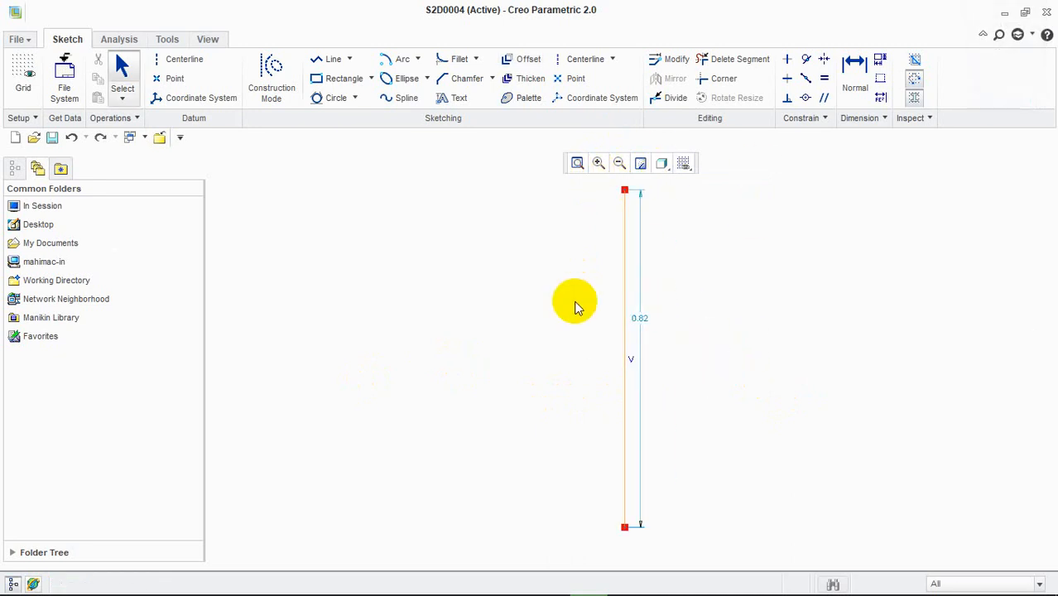
Step: Offset the vertical line by 10 in the arrow's direction as a single edge
{"action": "left_click", "coordinate": [523, 58]}
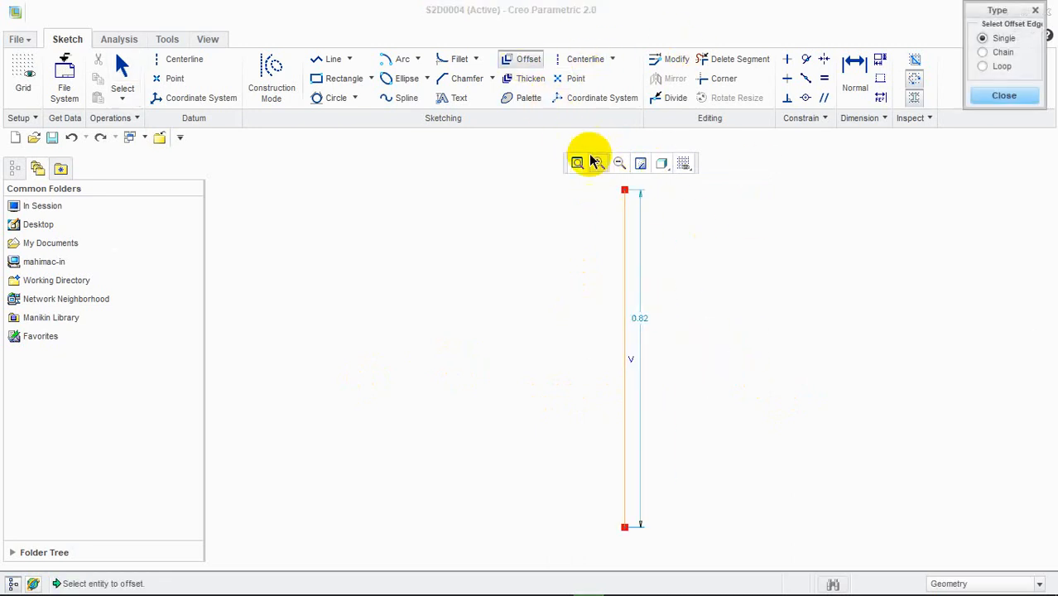
{"action": "left_click", "coordinate": [623, 213]}
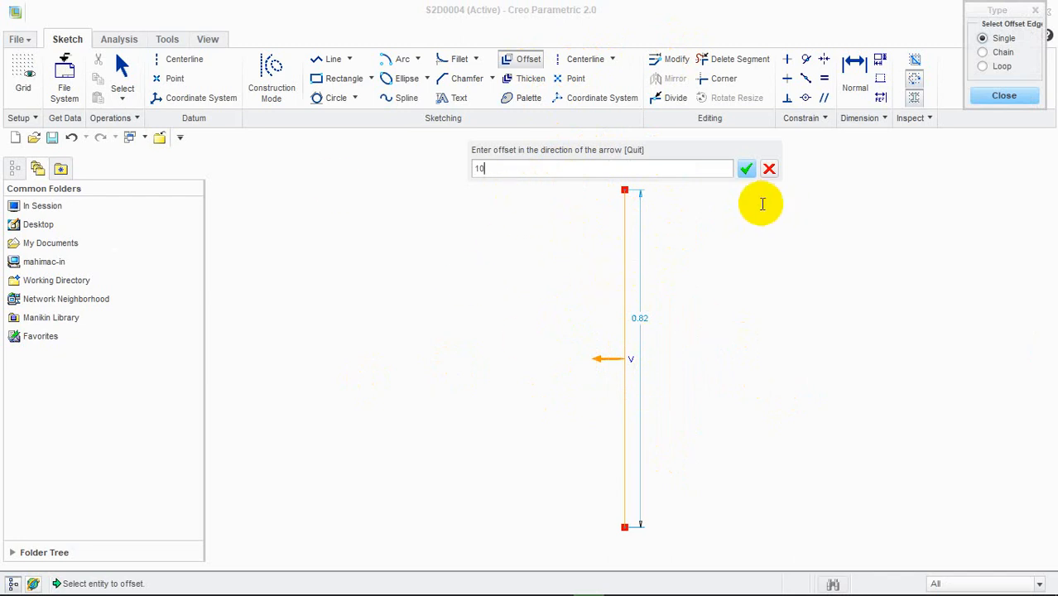
{"action": "left_click", "coordinate": [746, 170]}
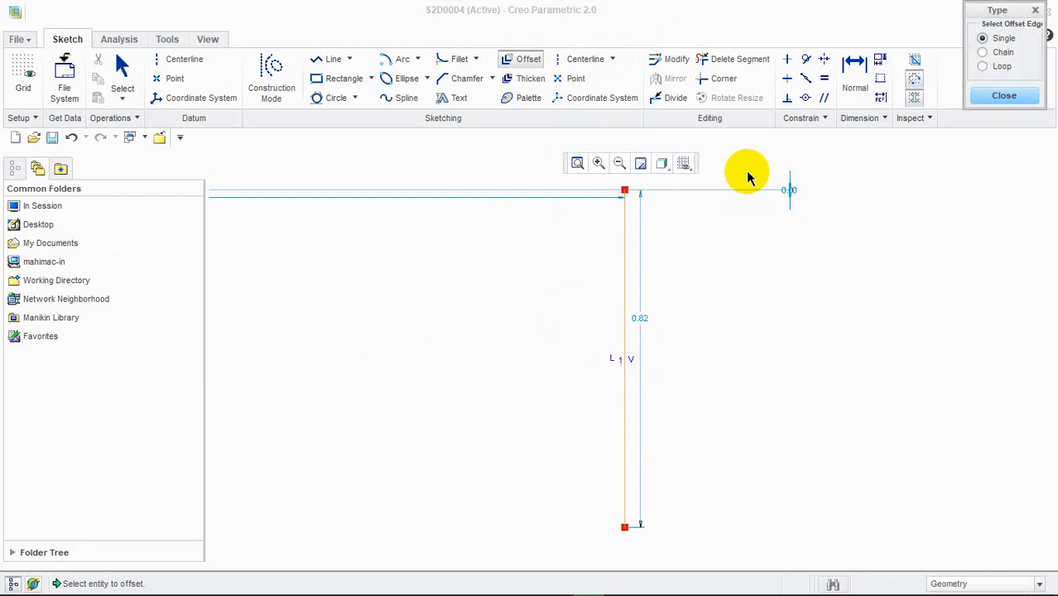
{"action": "left_click", "coordinate": [577, 164]}
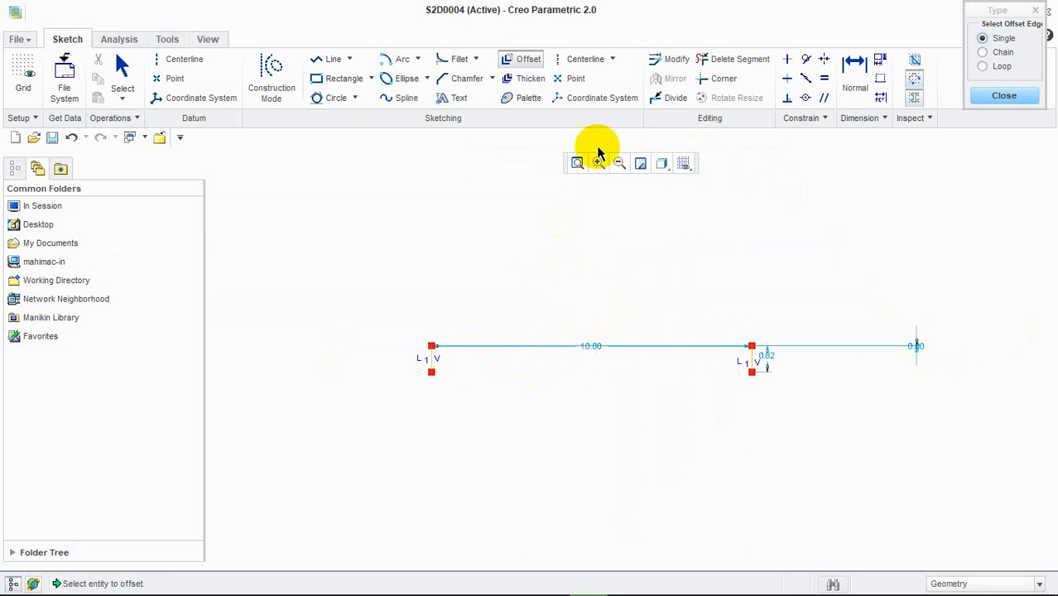
Step: Undo the last offset and offset the vertical line by 5 in the arrow's direction instead
{"action": "left_click", "coordinate": [578, 163]}
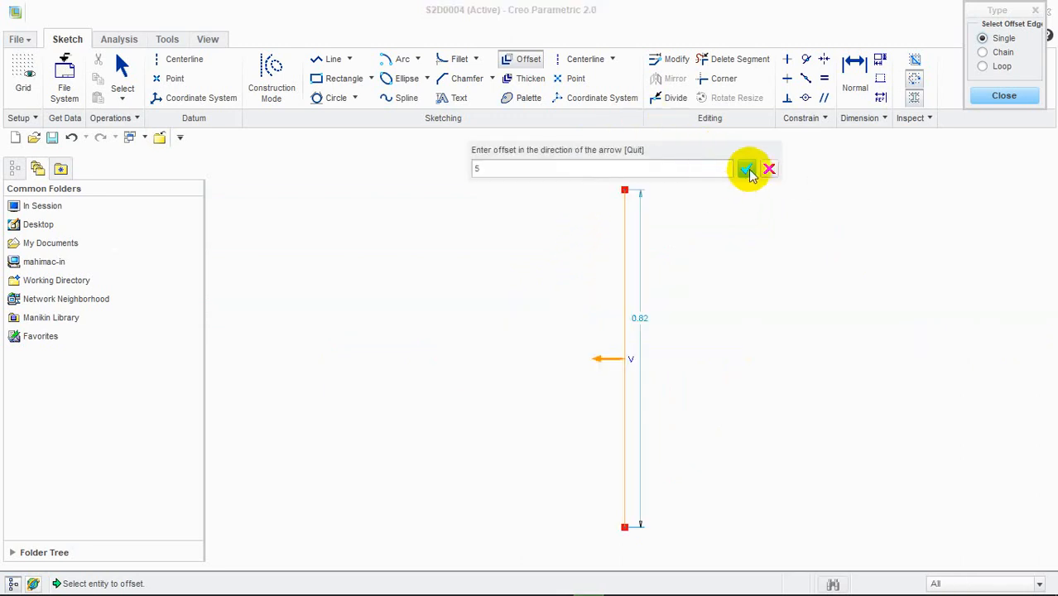
{"action": "left_click", "coordinate": [747, 171]}
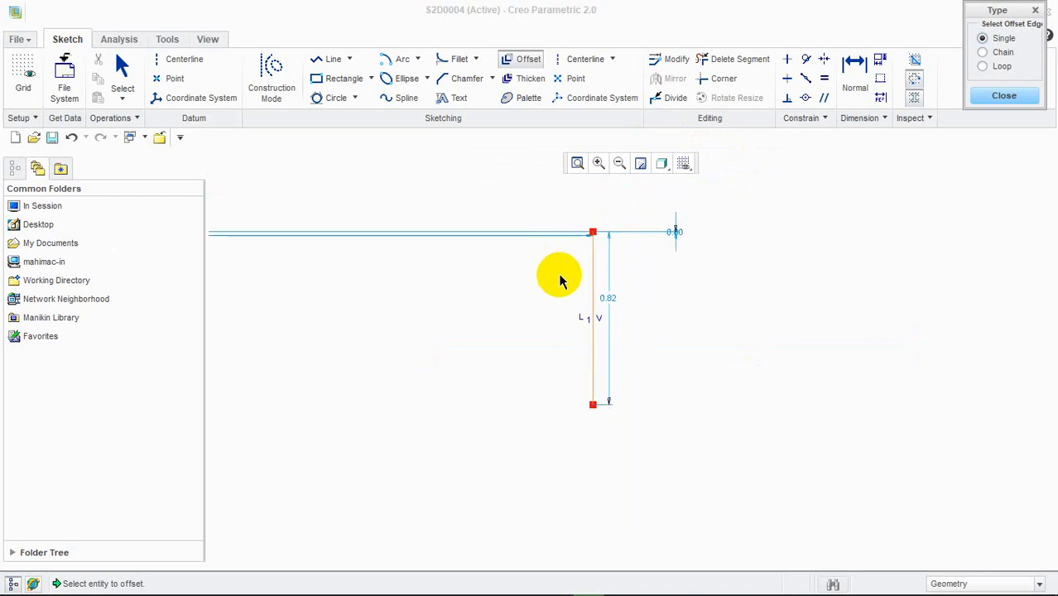
{"action": "left_click", "coordinate": [575, 163]}
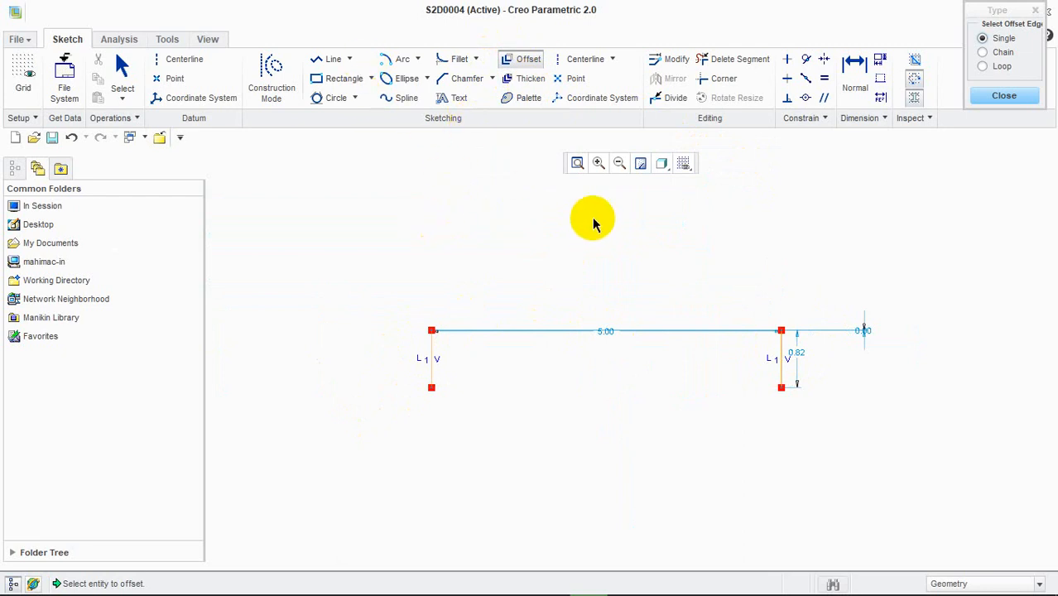
Step: Inspect the Thicken tool's edge selection and end cap options, and close them without thickening anything
{"action": "left_click", "coordinate": [522, 83]}
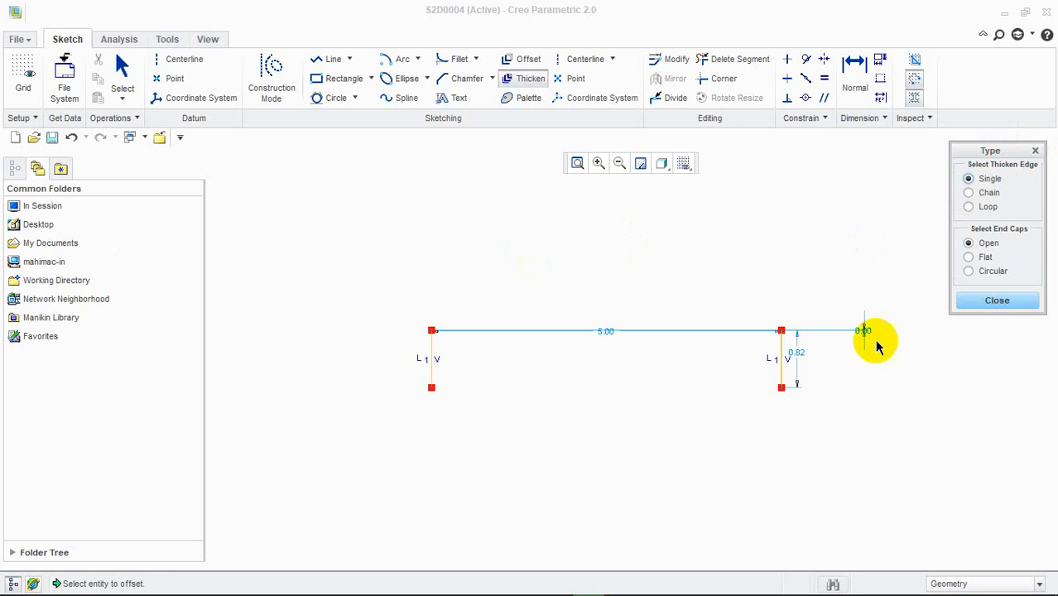
{"action": "left_click", "coordinate": [973, 299]}
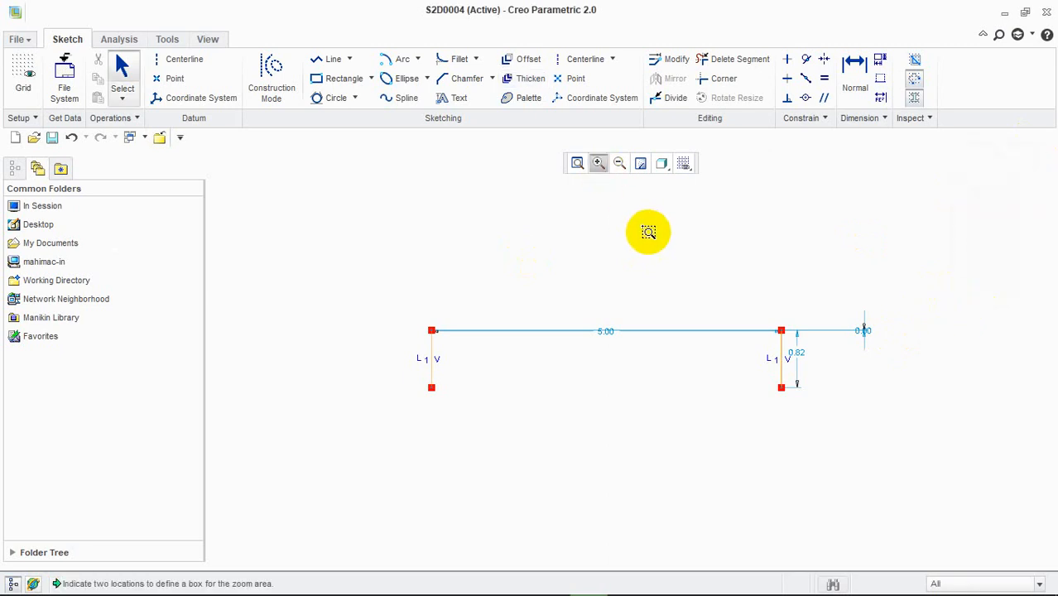
{"action": "left_click", "coordinate": [525, 81]}
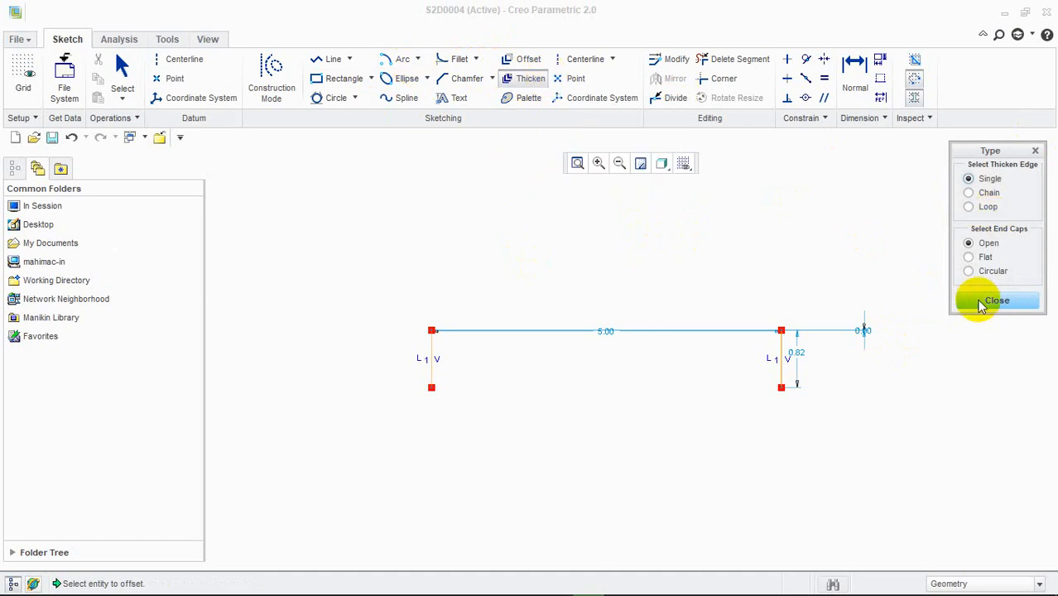
{"action": "left_click", "coordinate": [995, 301]}
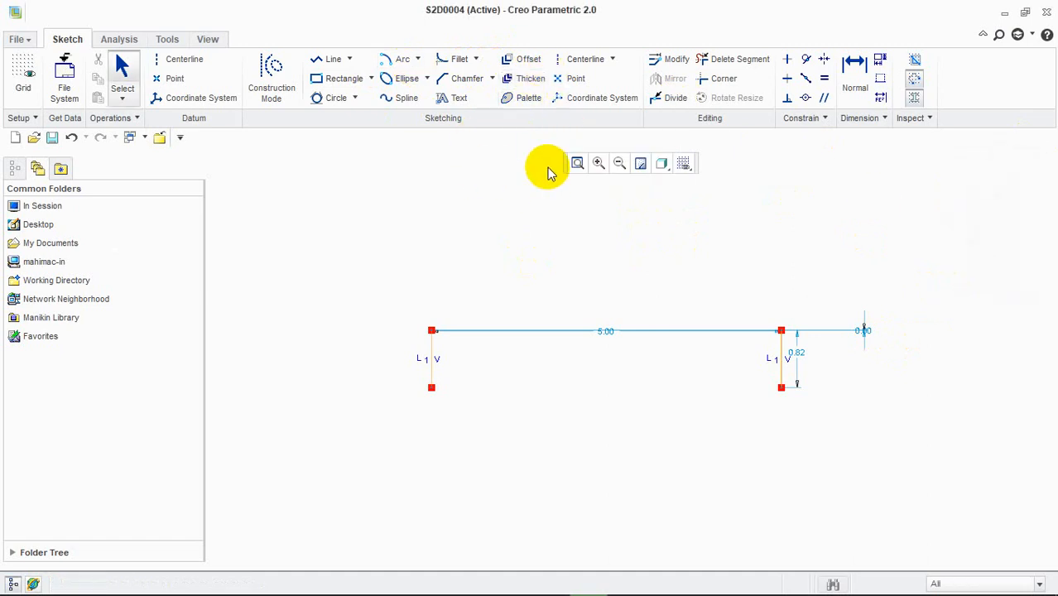
Step: Undo the last offset and the vertical line, and show the Sketcher Palette's polygon shapes
{"action": "key", "text": "ctrl+z"}
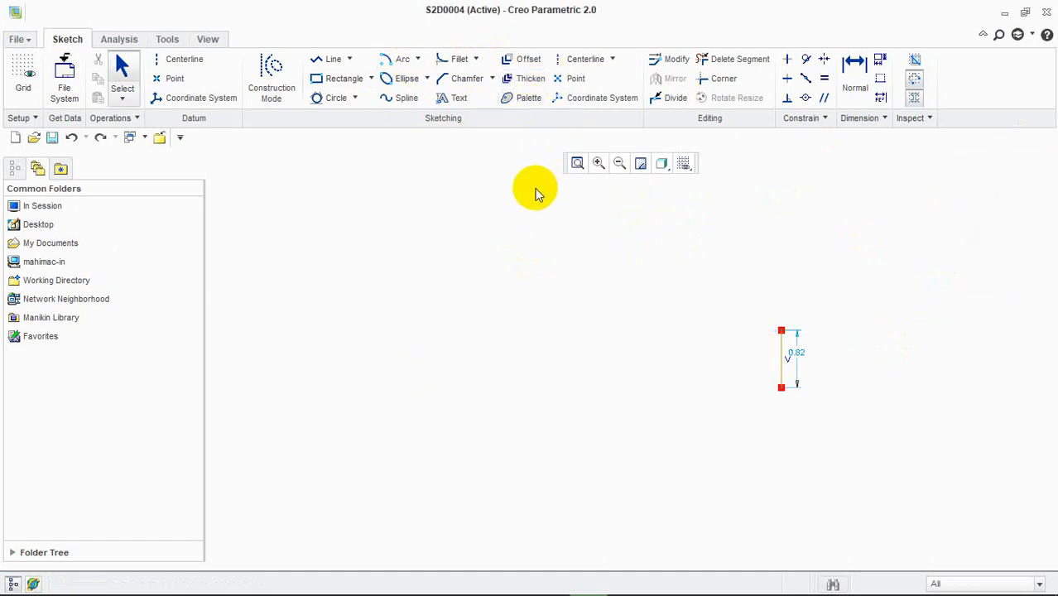
{"action": "left_click", "coordinate": [527, 99]}
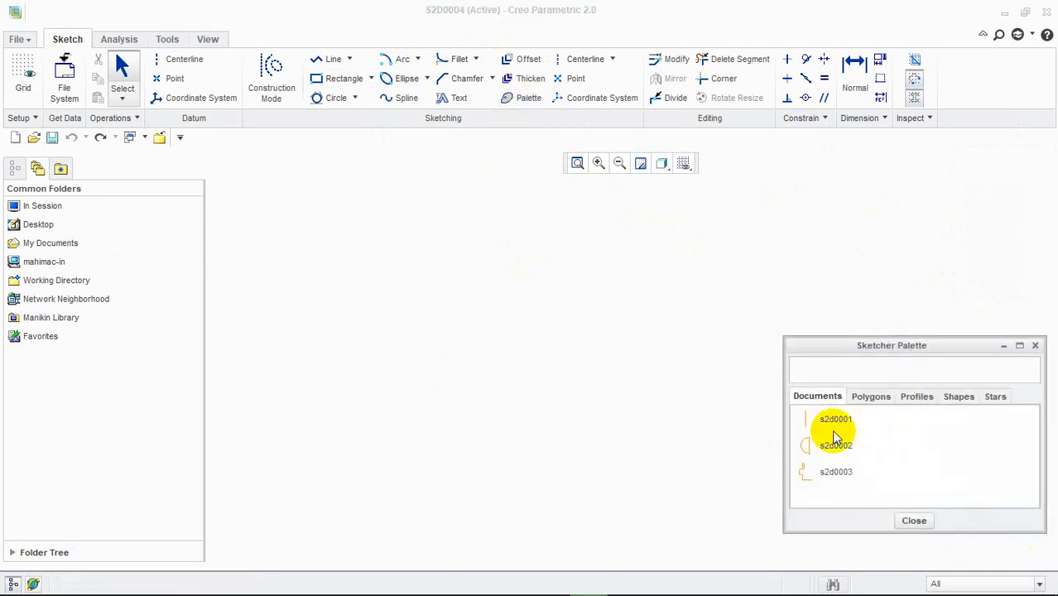
{"action": "left_click", "coordinate": [865, 397]}
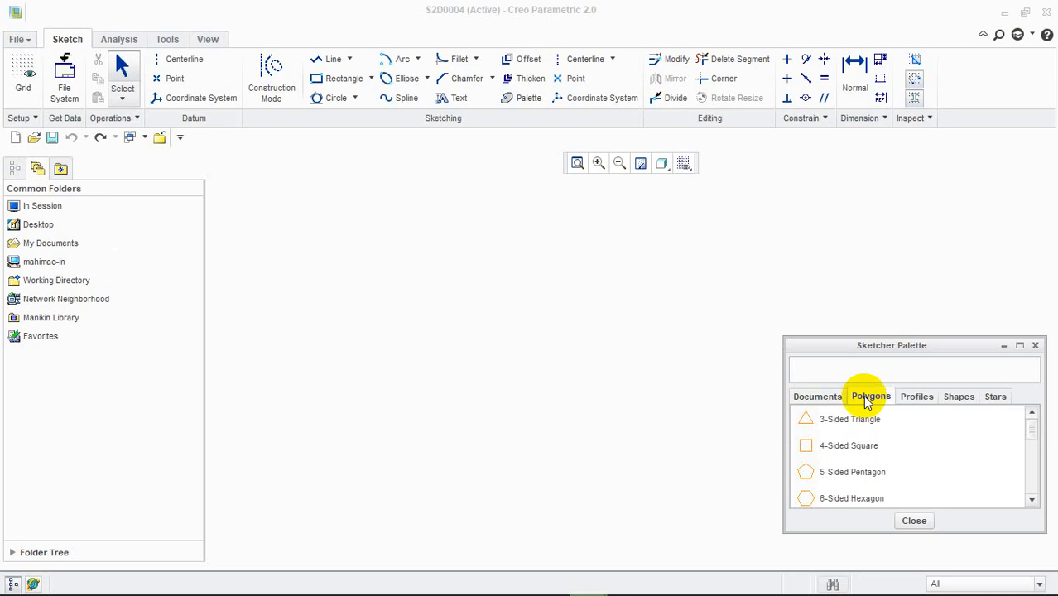
{"action": "left_click_drag", "start_coordinate": [858, 478], "coordinate": [470, 294]}
{"action": "left_click_drag", "start_coordinate": [551, 312], "coordinate": [552, 311]}
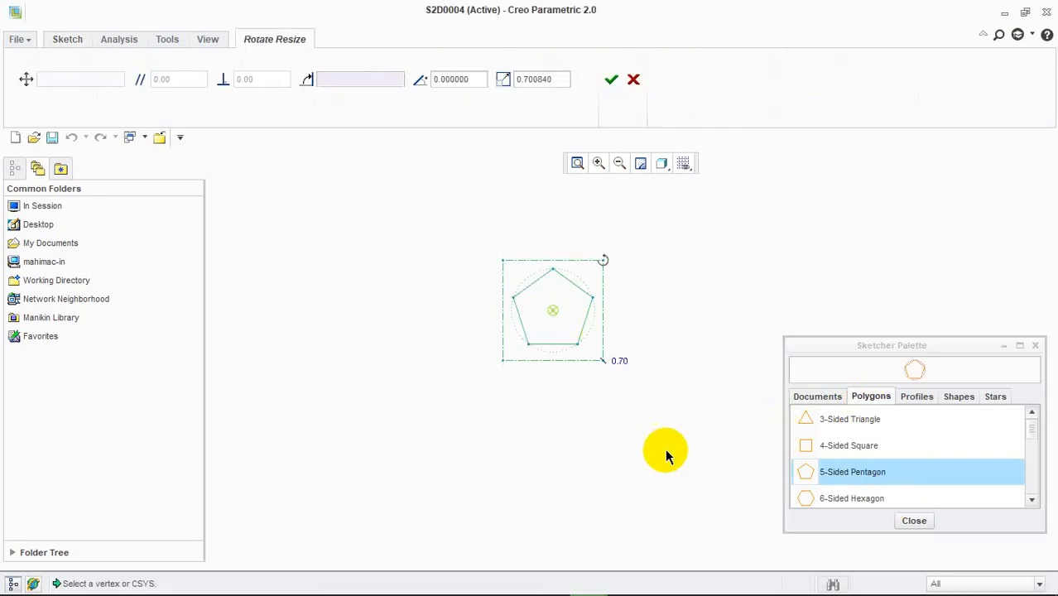
{"action": "left_click_drag", "start_coordinate": [831, 447], "coordinate": [404, 352]}
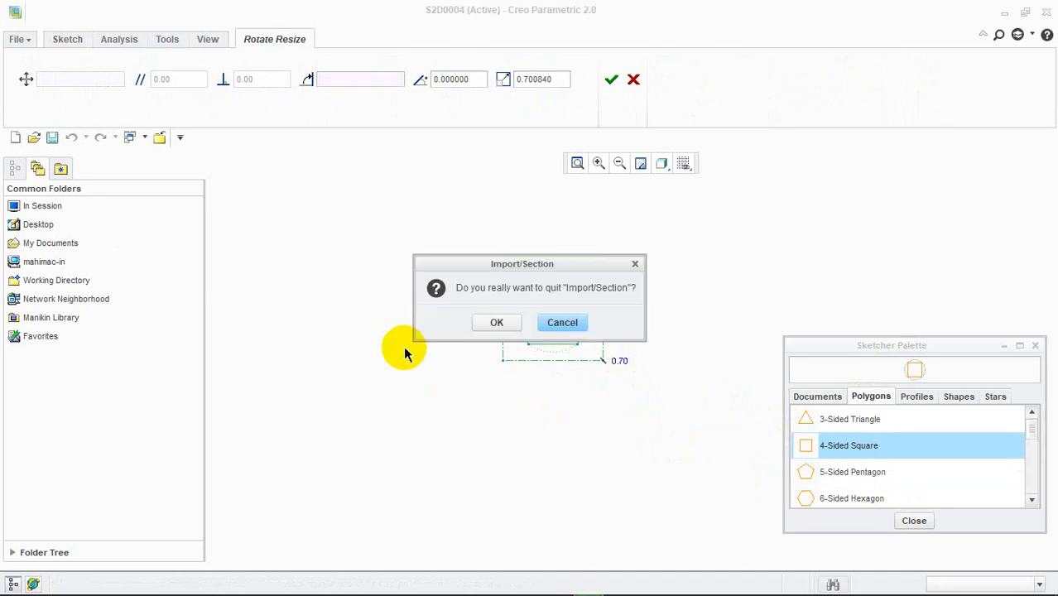
{"action": "left_click", "coordinate": [569, 323]}
{"action": "left_click_drag", "start_coordinate": [601, 364], "coordinate": [661, 418]}
{"action": "left_click", "coordinate": [629, 79]}
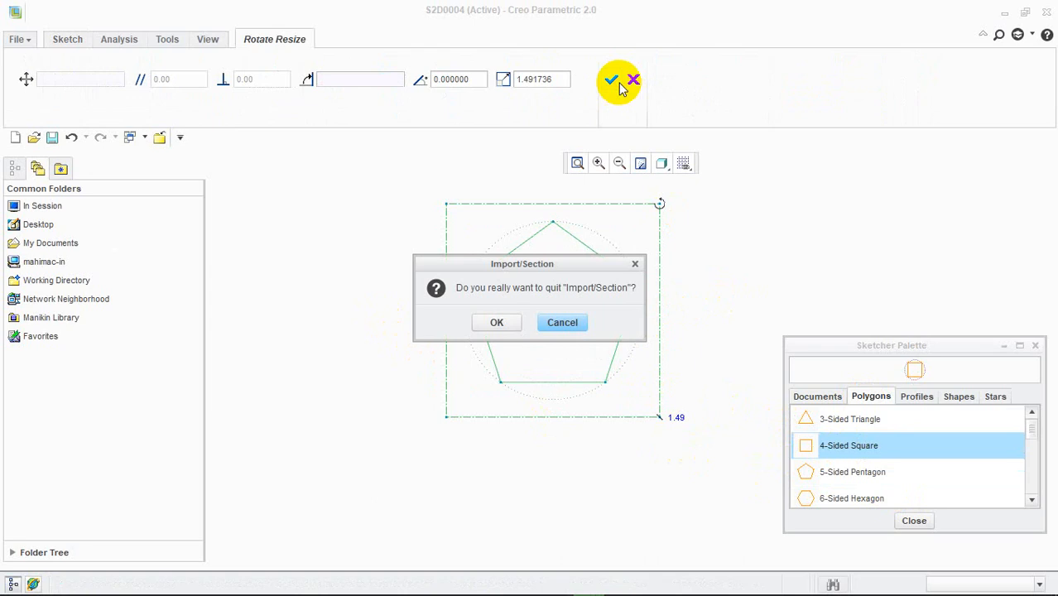
{"action": "left_click", "coordinate": [499, 323]}
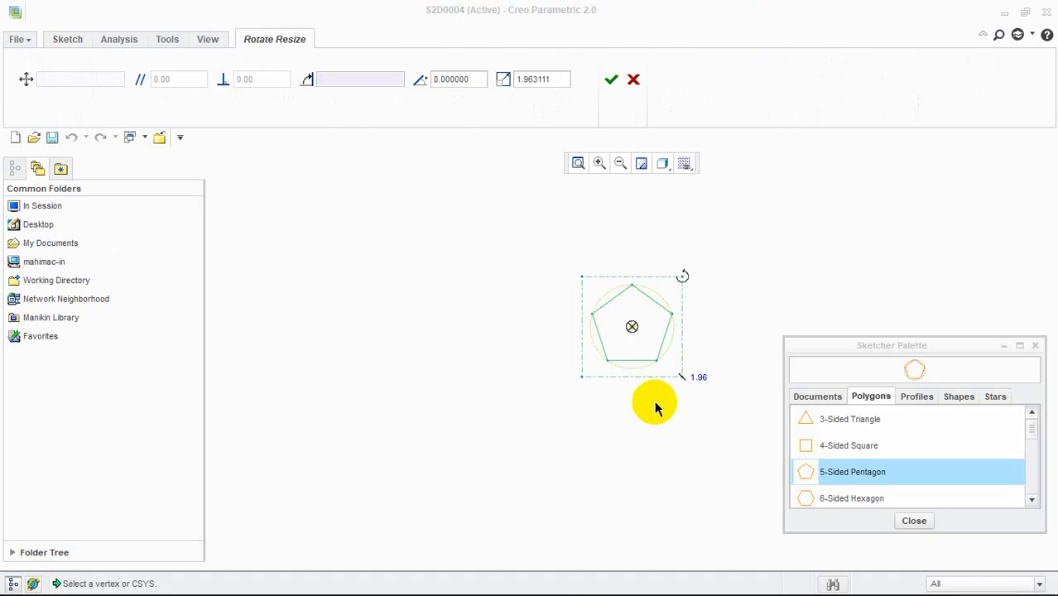
Step: Place a 5-sided pentagon from the palette, scaled to about 3.70, shifted slightly and rotated by about 117.57 degrees
{"action": "left_click_drag", "start_coordinate": [683, 378], "coordinate": [725, 421]}
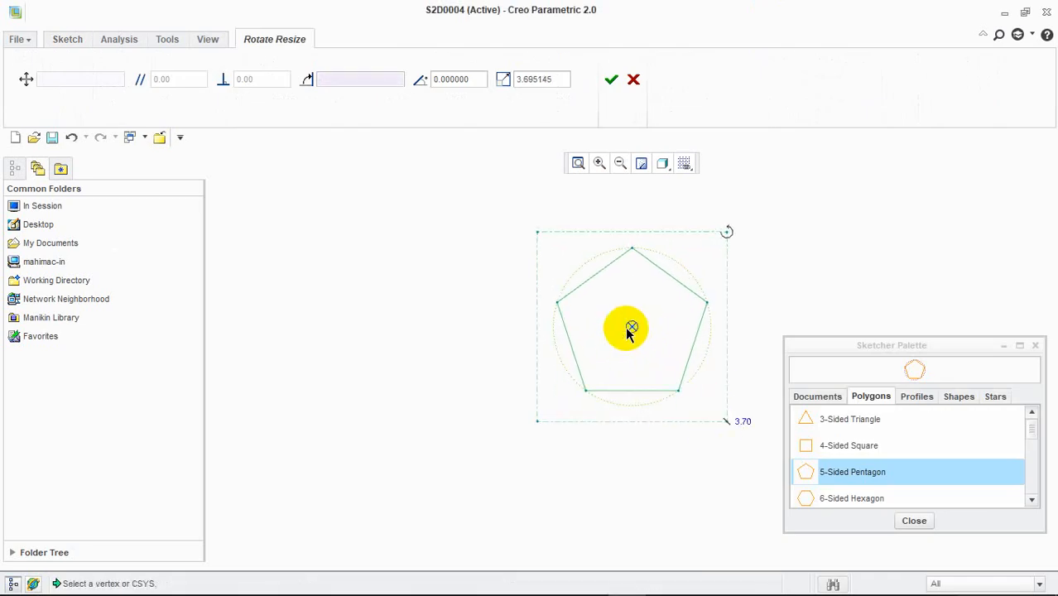
{"action": "left_click_drag", "start_coordinate": [631, 331], "coordinate": [602, 332]}
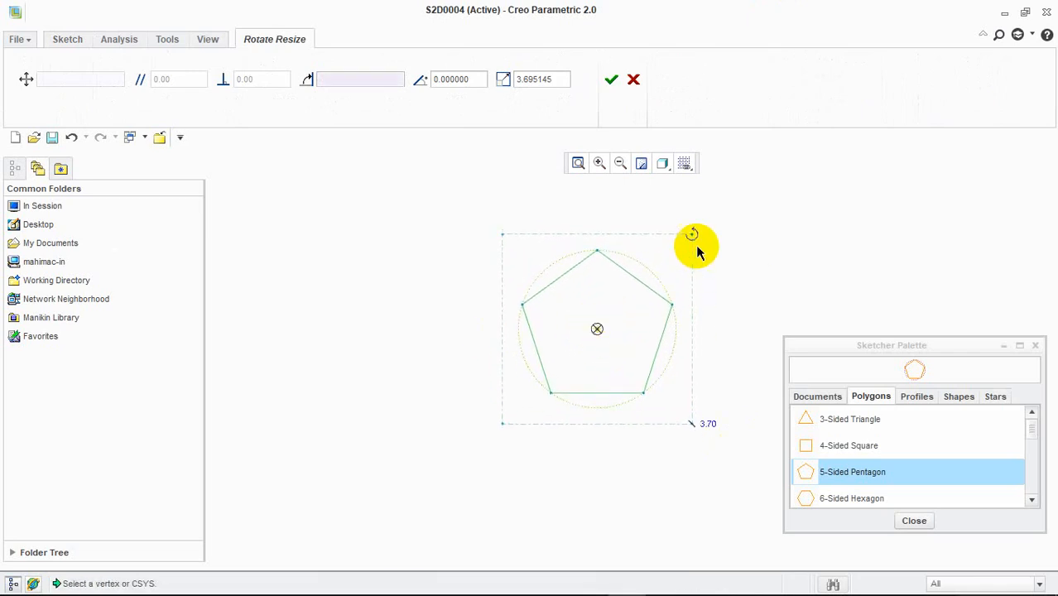
{"action": "left_click_drag", "start_coordinate": [697, 250], "coordinate": [530, 306]}
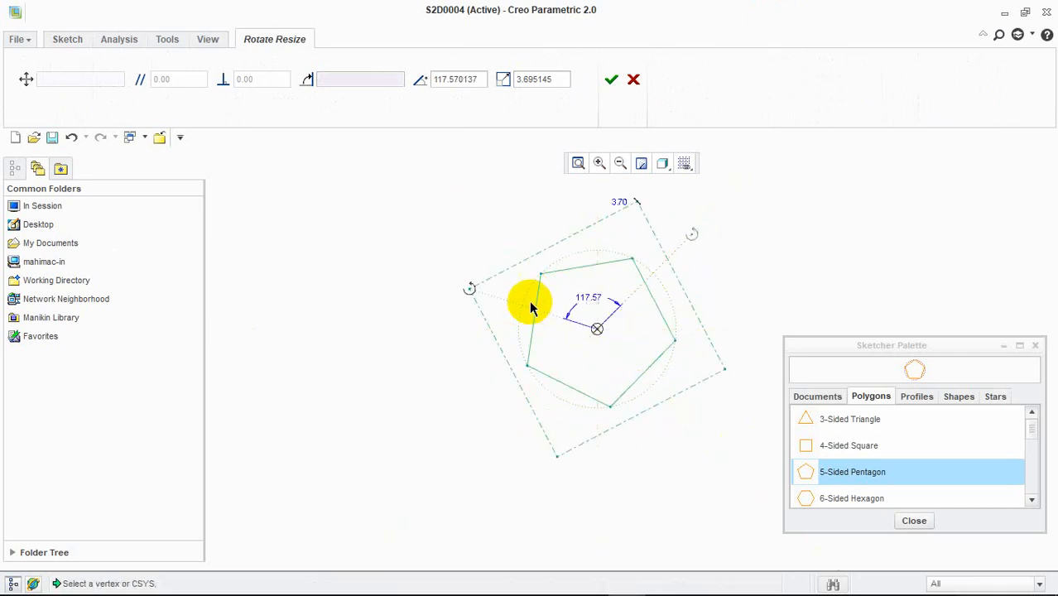
{"action": "left_click", "coordinate": [613, 80]}
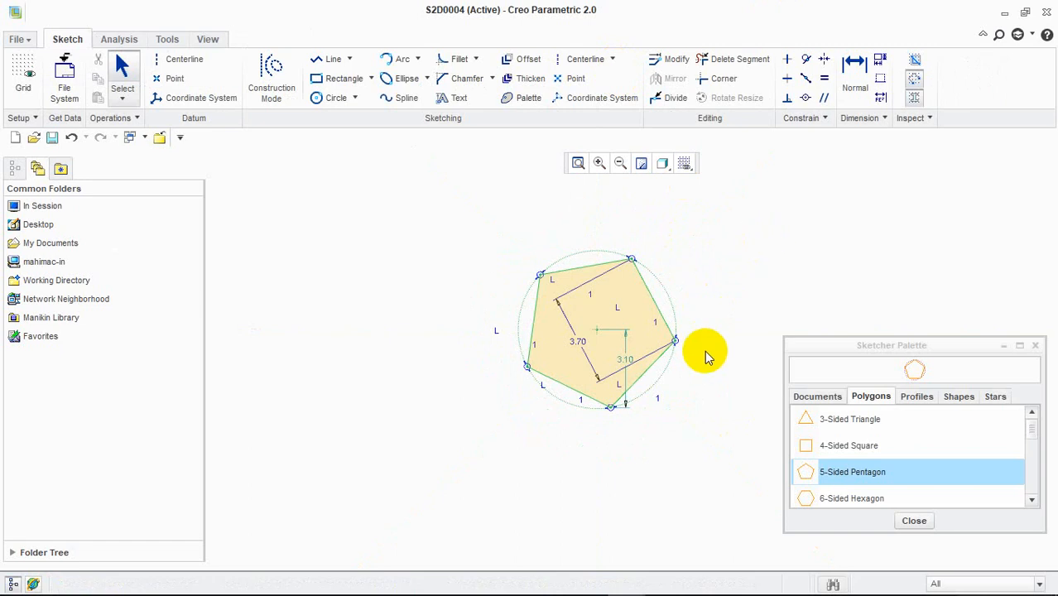
Step: Place a 4-sided square from the palette to the left of the pentagon, scaled to about 5.41, and close the palette
{"action": "mouse_move", "coordinate": [704, 350]}
{"action": "middle_mouse_down"}
{"action": "mouse_move", "coordinate": [602, 326]}
{"action": "mouse_move", "coordinate": [715, 325]}
{"action": "middle_mouse_up"}
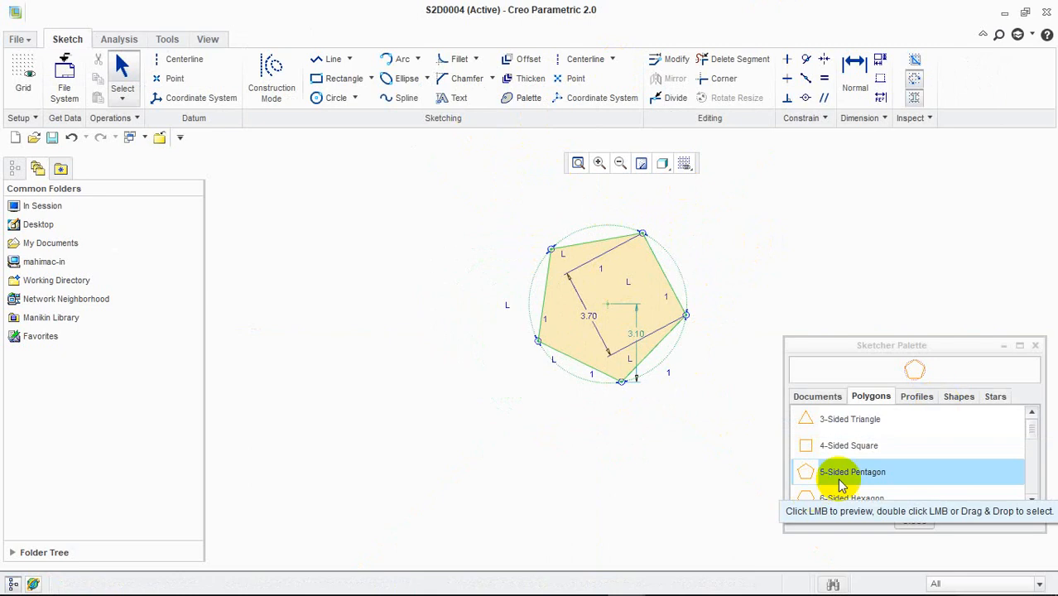
{"action": "scroll", "coordinate": [845, 461], "scroll_direction": "down", "scroll_amount": 3}
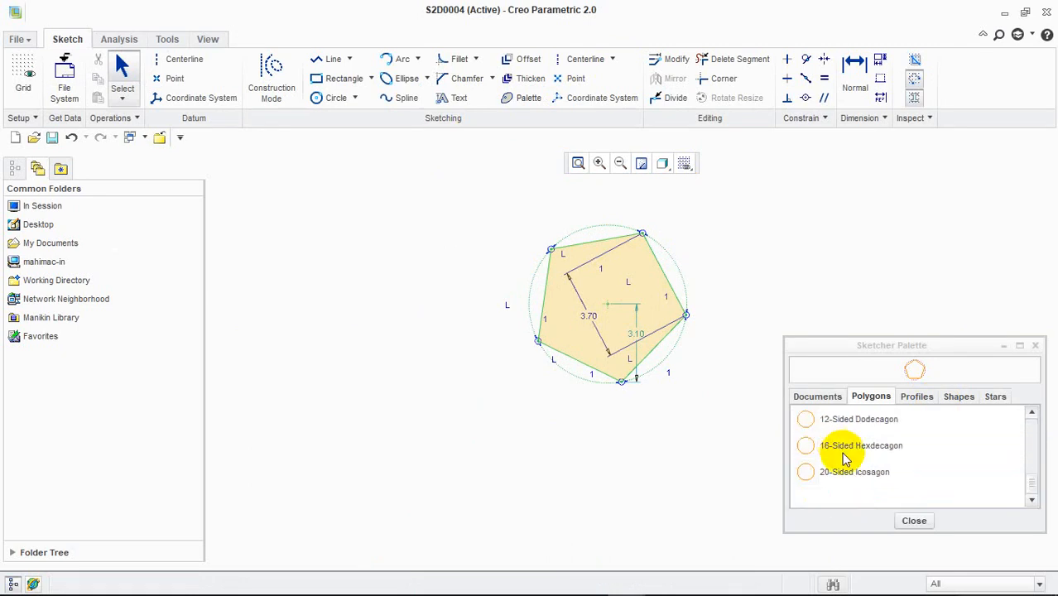
{"action": "scroll", "coordinate": [846, 468], "scroll_direction": "up", "scroll_amount": 3}
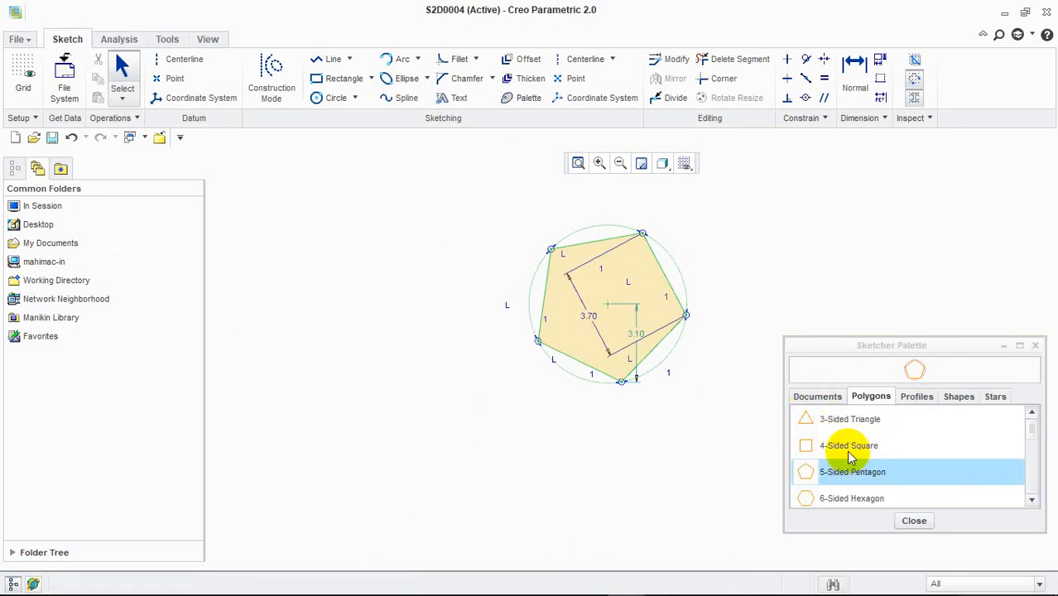
{"action": "left_click_drag", "start_coordinate": [831, 446], "coordinate": [371, 314]}
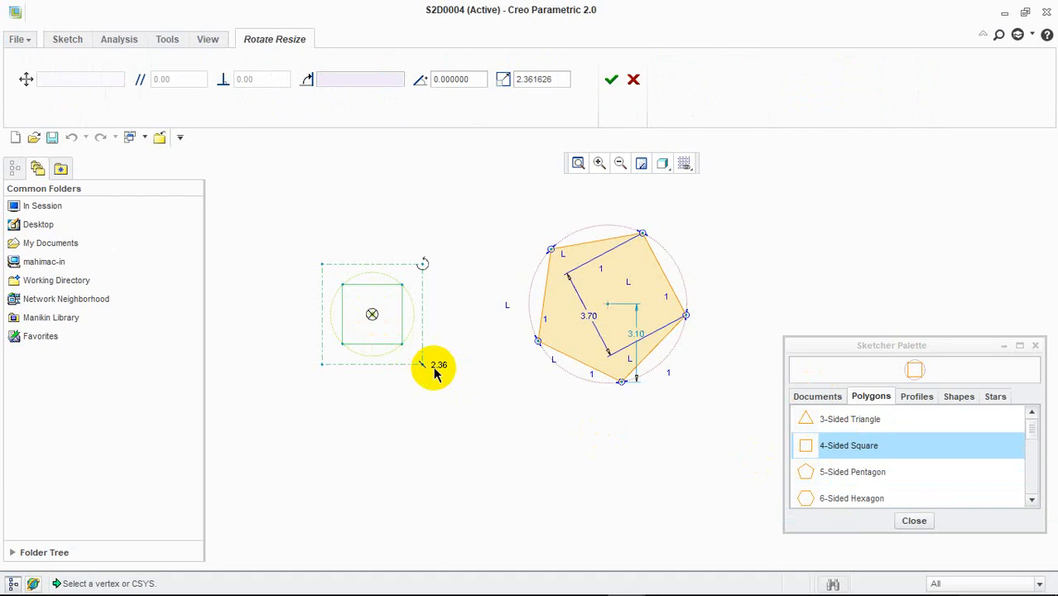
{"action": "left_click_drag", "start_coordinate": [427, 369], "coordinate": [487, 429]}
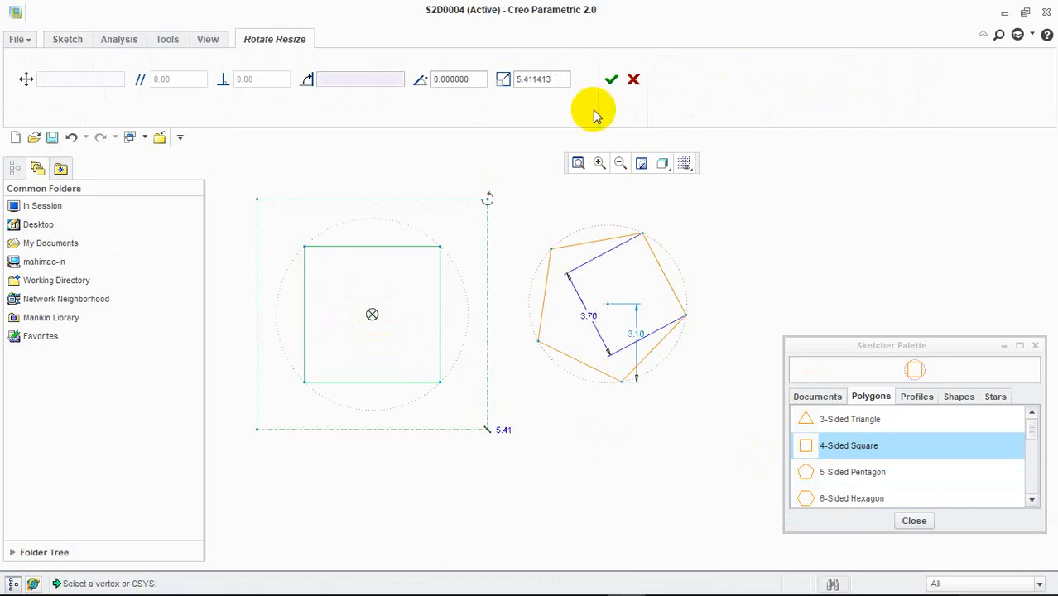
{"action": "left_click", "coordinate": [617, 78]}
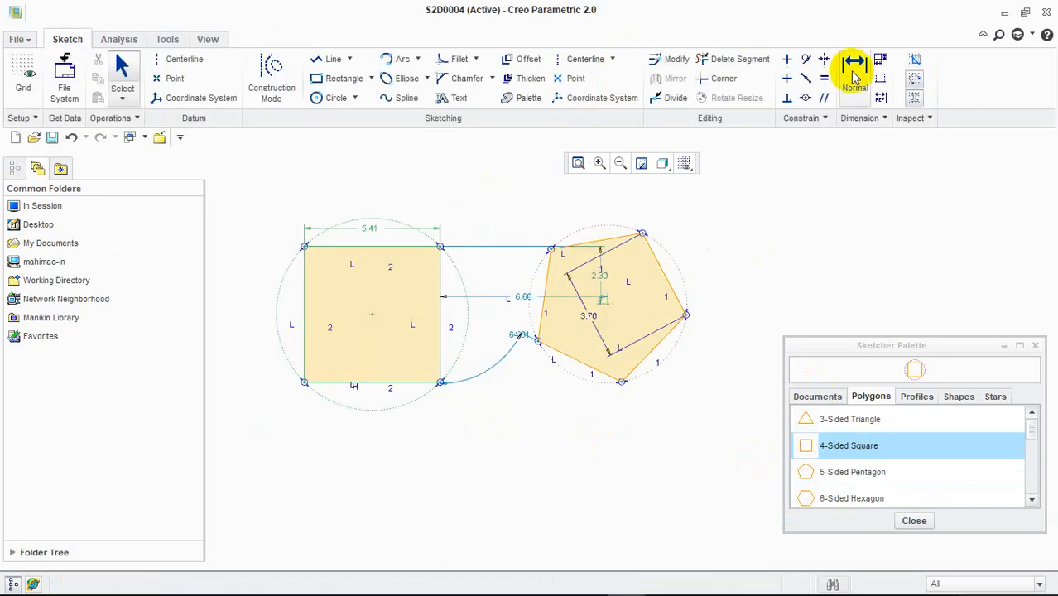
{"action": "mouse_move", "coordinate": [746, 330]}
{"action": "middle_mouse_down"}
{"action": "mouse_move", "coordinate": [620, 371]}
{"action": "mouse_move", "coordinate": [718, 349]}
{"action": "middle_mouse_up"}
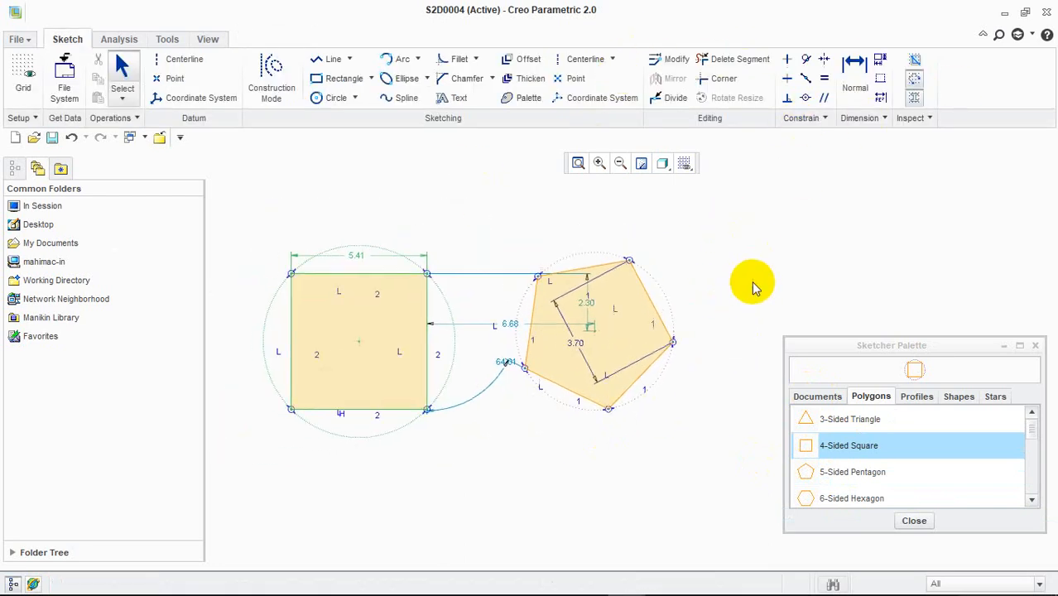
{"action": "left_click", "coordinate": [914, 521]}
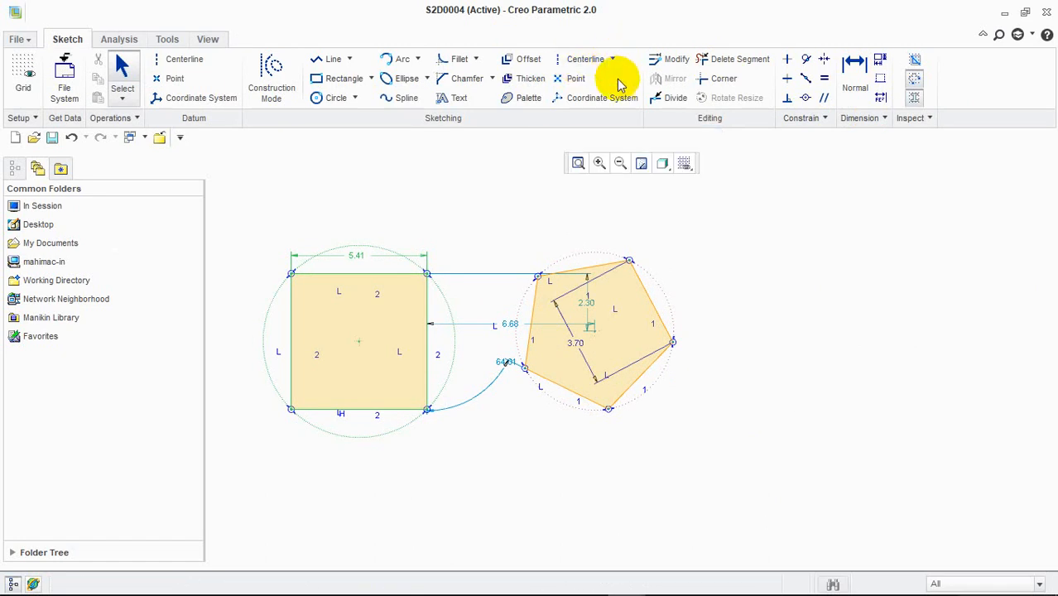
Step: Sketch four construction points in a diamond arrangement to the right of the pentagon
{"action": "left_click", "coordinate": [578, 82]}
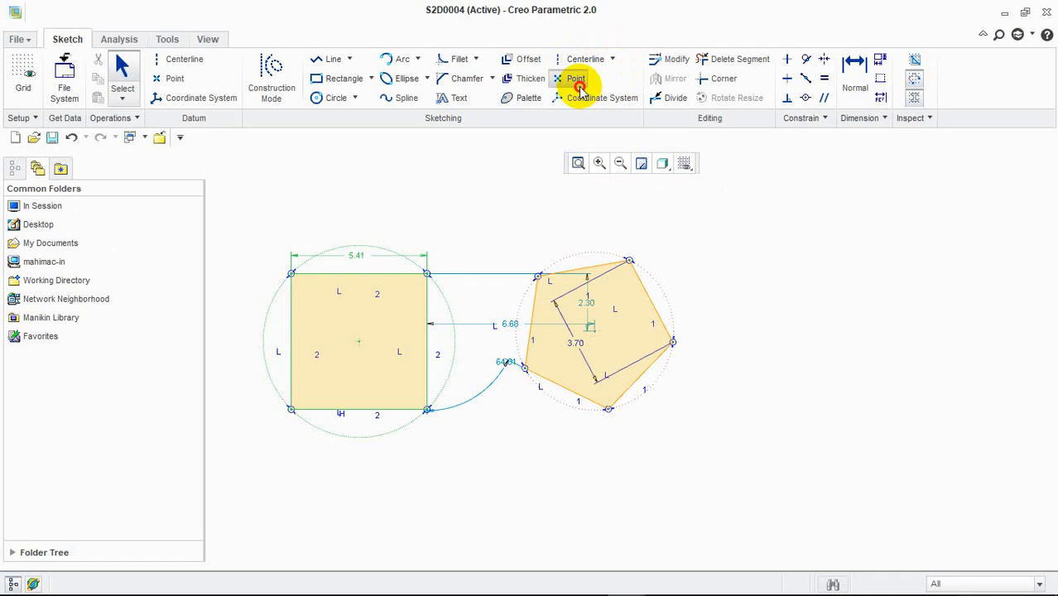
{"action": "left_click", "coordinate": [771, 274]}
{"action": "left_click", "coordinate": [872, 274]}
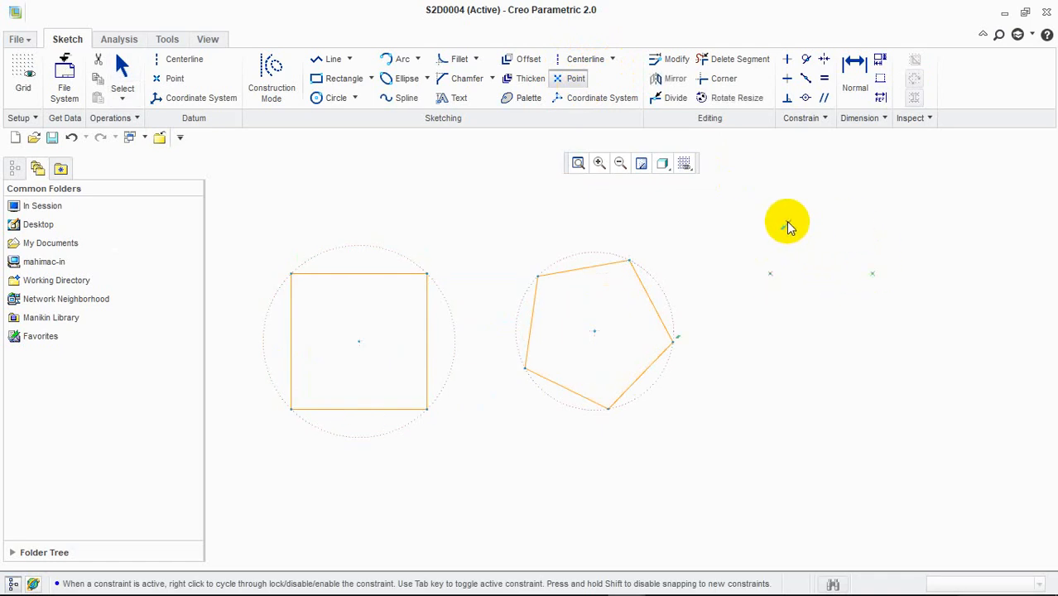
{"action": "left_click", "coordinate": [824, 215]}
{"action": "left_click", "coordinate": [829, 315]}
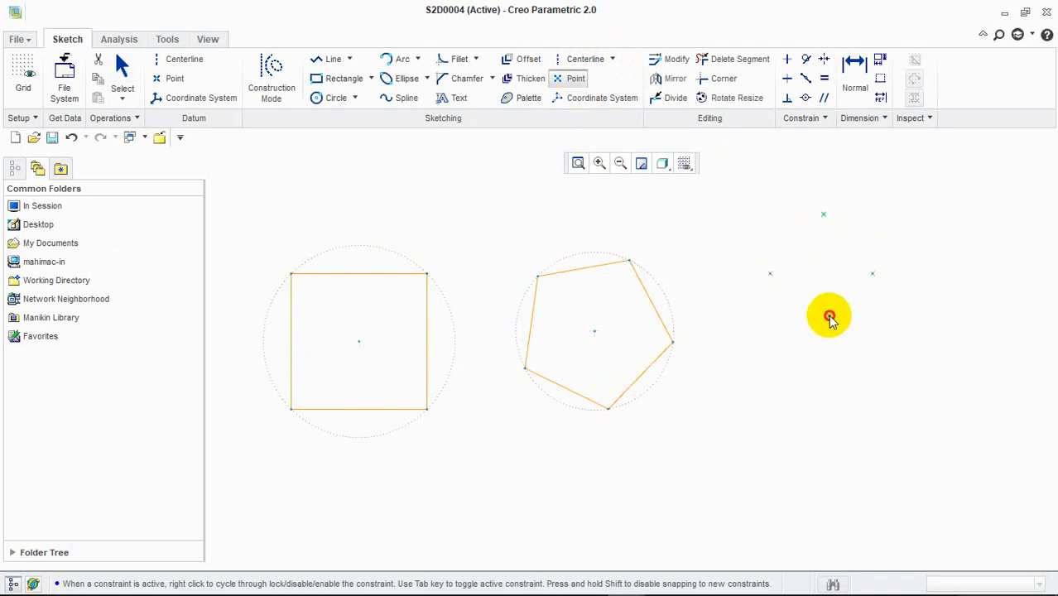
Step: Place a construction coordinate system on each of the four points of the diamond
{"action": "left_click", "coordinate": [602, 101]}
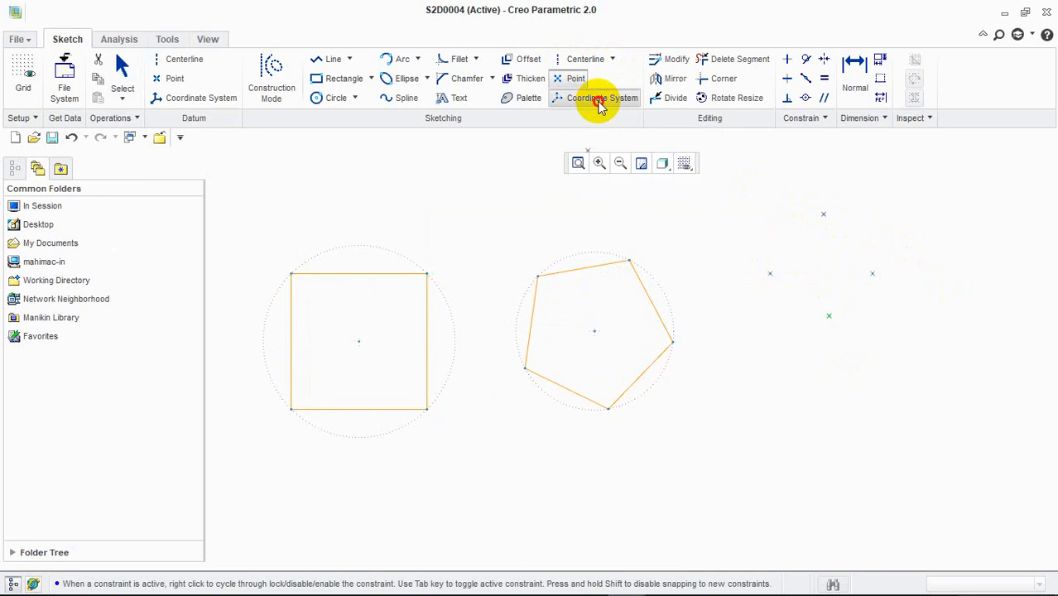
{"action": "left_click", "coordinate": [769, 275]}
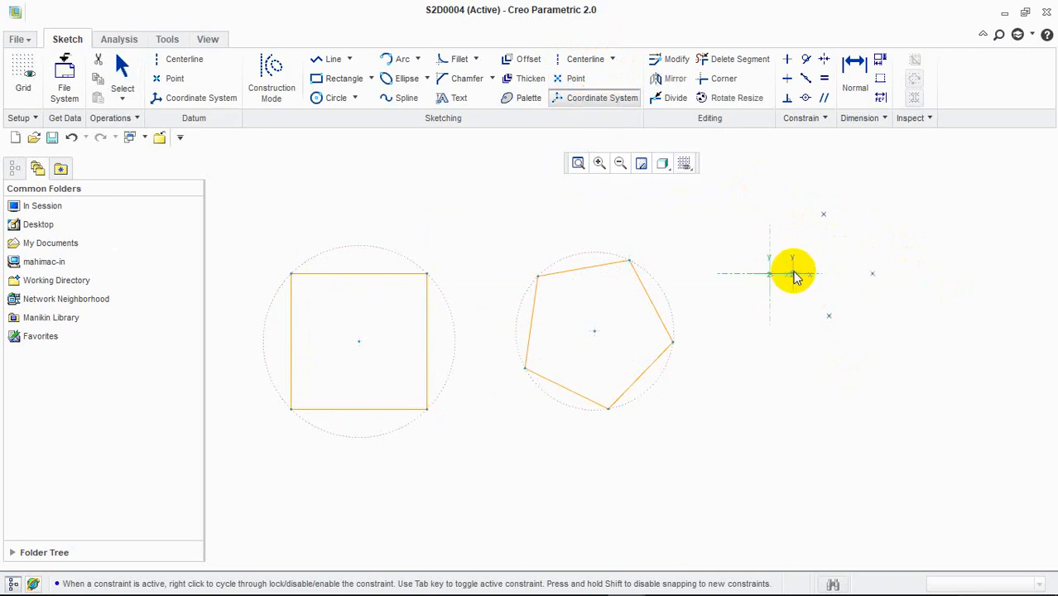
{"action": "left_click", "coordinate": [829, 318]}
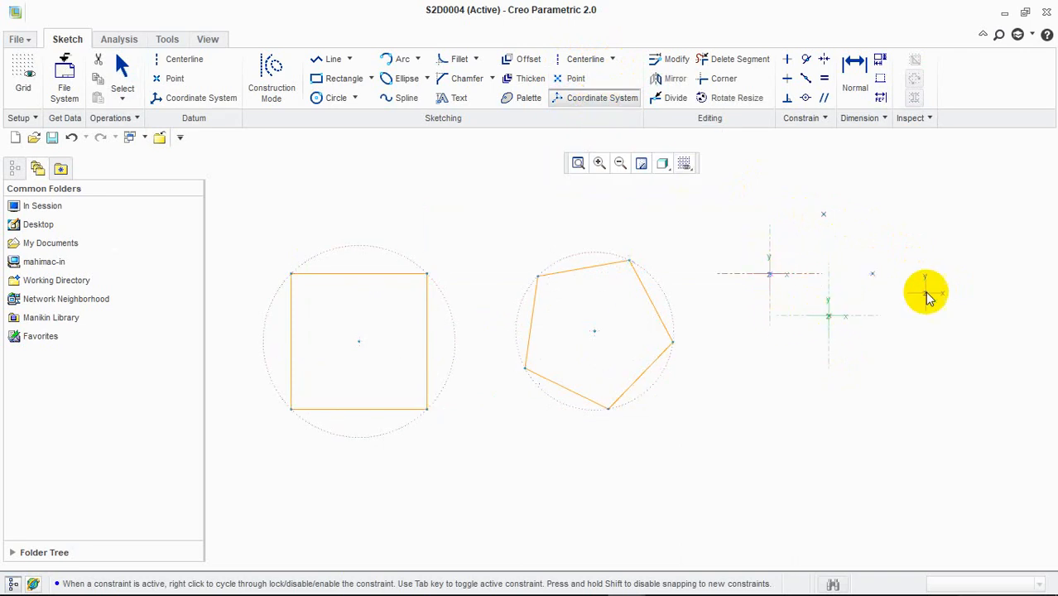
{"action": "left_click", "coordinate": [870, 272]}
{"action": "left_click", "coordinate": [823, 214]}
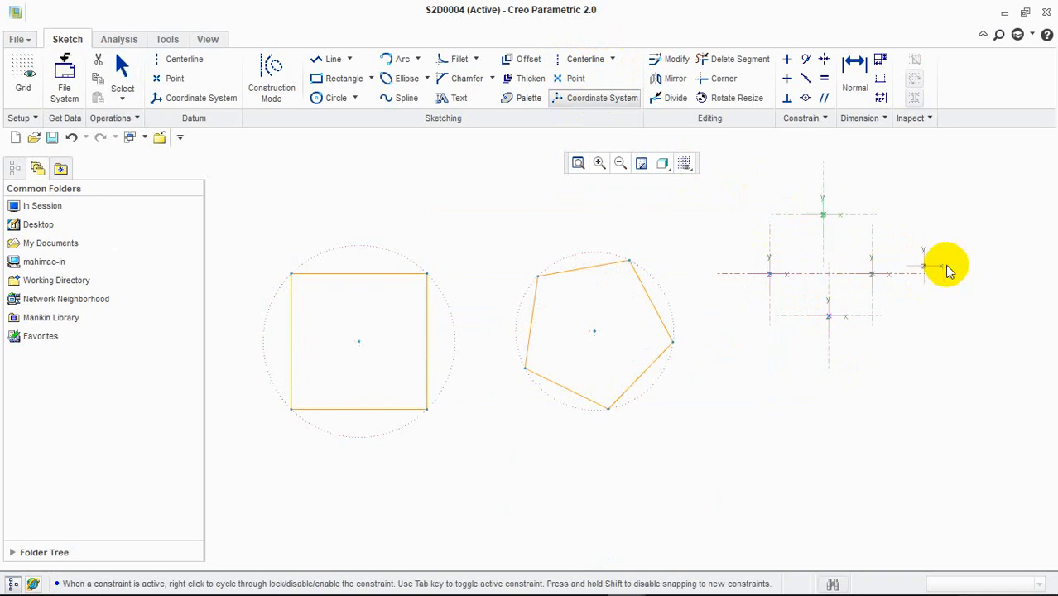